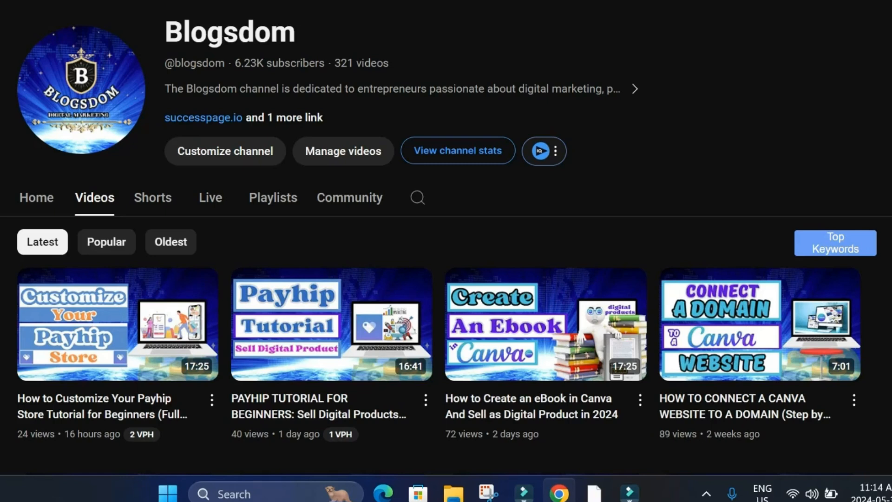
- Open the Payhip dashboard and look over its products, transactions, blog posts and store sections
{"action": "left_click", "coordinate": [288, 13]}
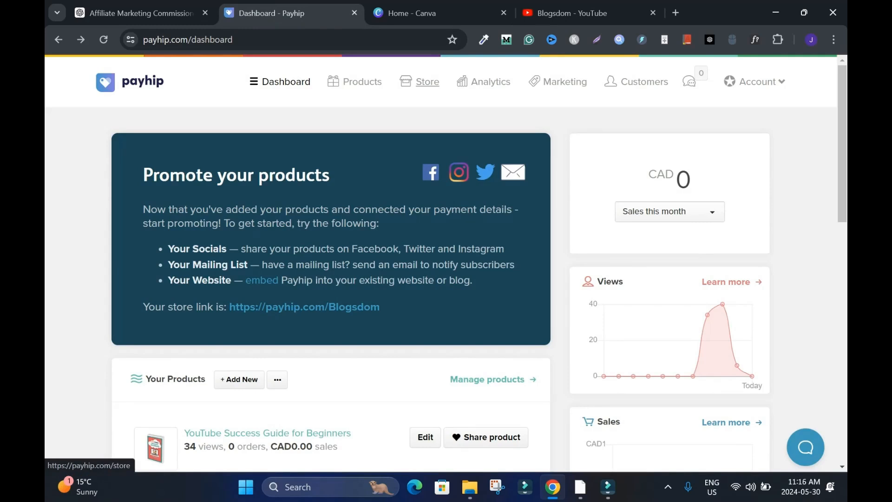
{"action": "scroll", "coordinate": [246, 133], "scroll_direction": "down", "scroll_amount": 15}
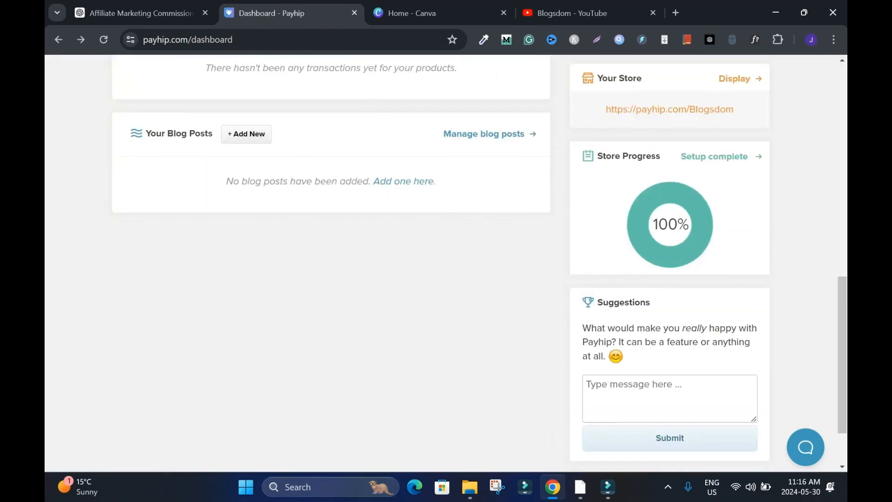
{"action": "scroll", "coordinate": [427, 82], "scroll_direction": "up", "scroll_amount": 15}
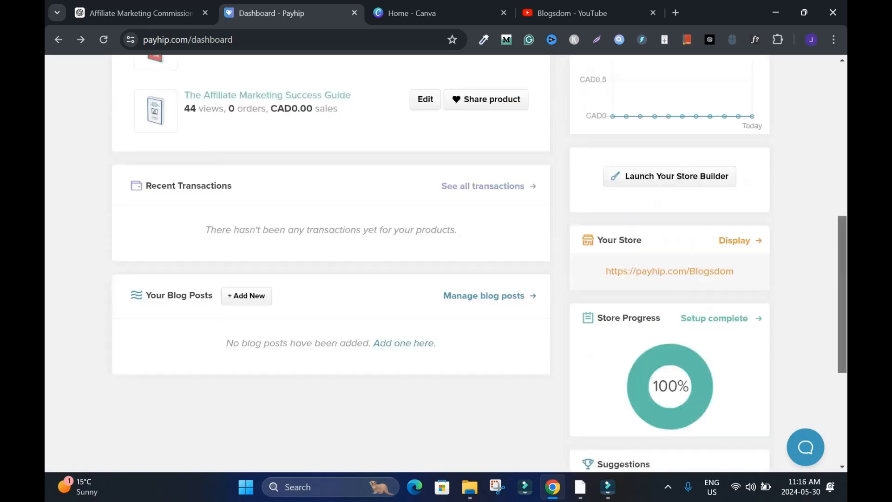
- Open the new blog post form from the store's blog posts page and look through its fields
{"action": "left_click", "coordinate": [419, 82]}
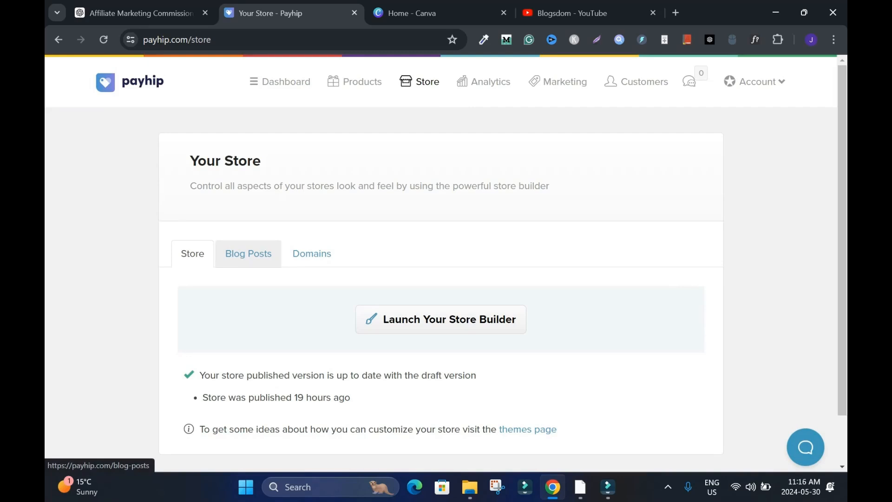
{"action": "left_click", "coordinate": [249, 254]}
{"action": "left_click", "coordinate": [649, 299]}
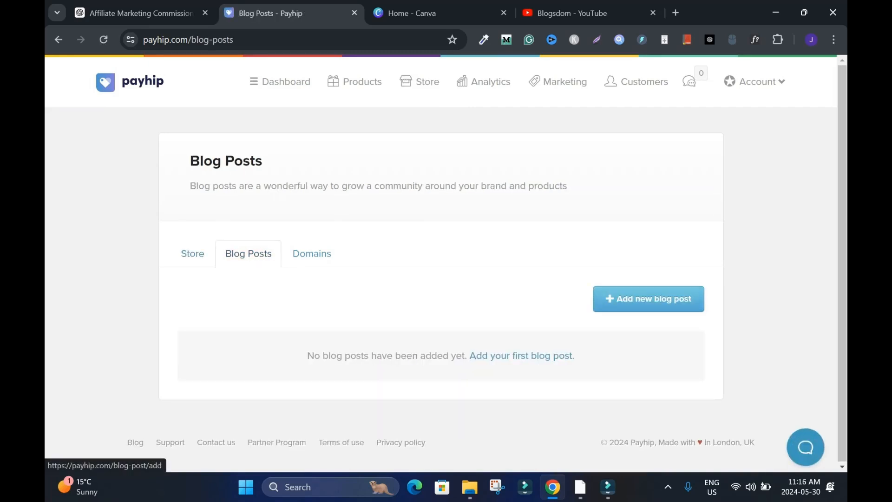
{"action": "scroll", "coordinate": [648, 299], "scroll_direction": "down", "scroll_amount": 4}
{"action": "left_click_drag", "start_coordinate": [843, 272], "coordinate": [843, 137]}
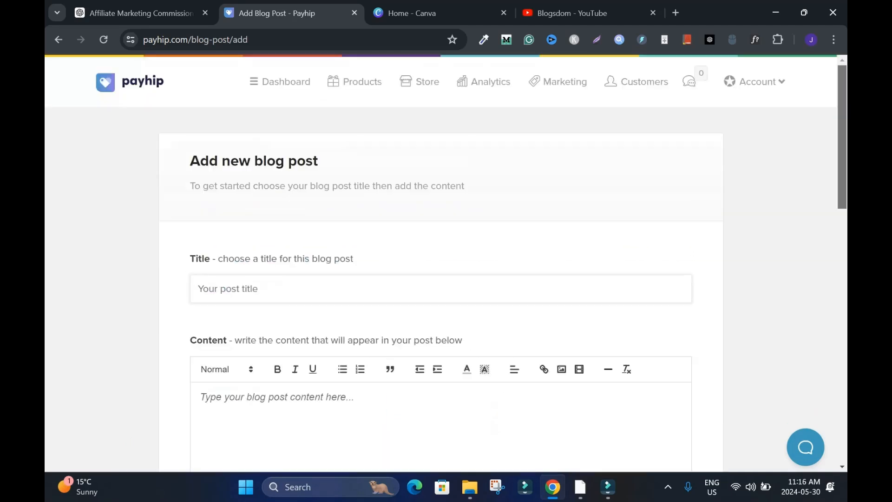
- Return to the dashboard, go to blog post management and start a new blog post
{"action": "left_click", "coordinate": [58, 40]}
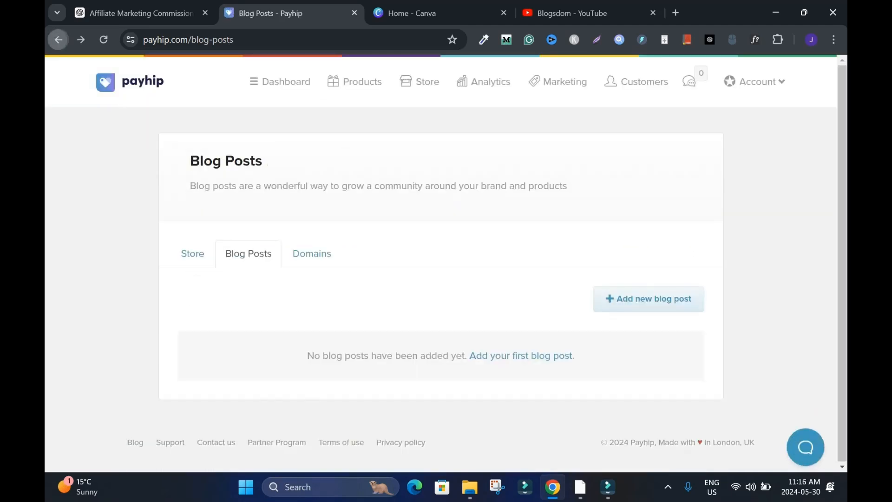
{"action": "left_click", "coordinate": [59, 40]}
{"action": "left_click", "coordinate": [58, 39]}
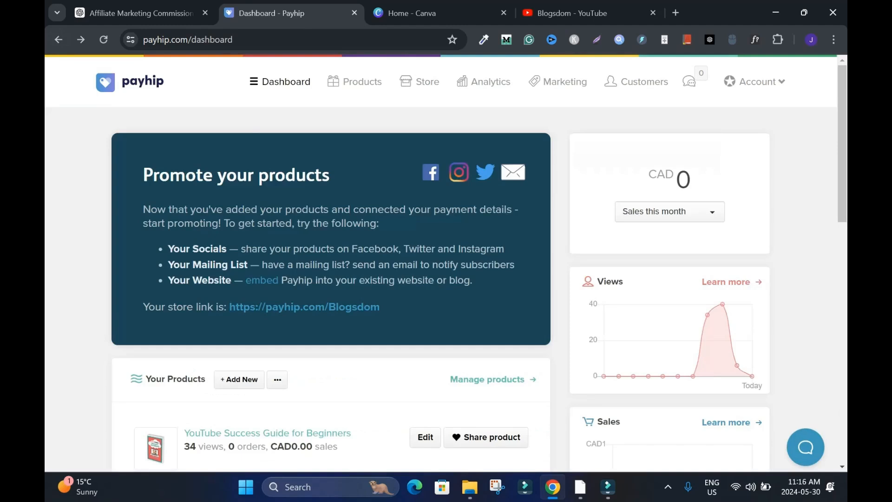
{"action": "scroll", "coordinate": [447, 261], "scroll_direction": "down", "scroll_amount": 8}
{"action": "scroll", "coordinate": [447, 260], "scroll_direction": "up", "scroll_amount": 1}
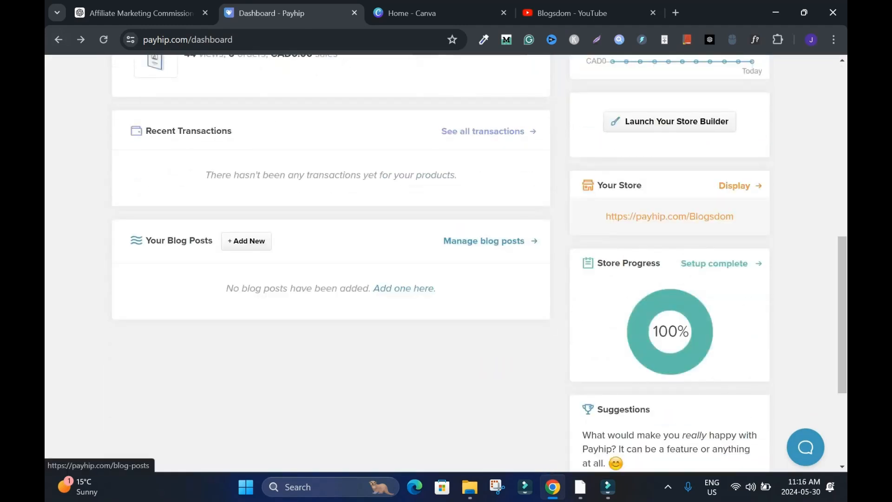
{"action": "left_click", "coordinate": [484, 240]}
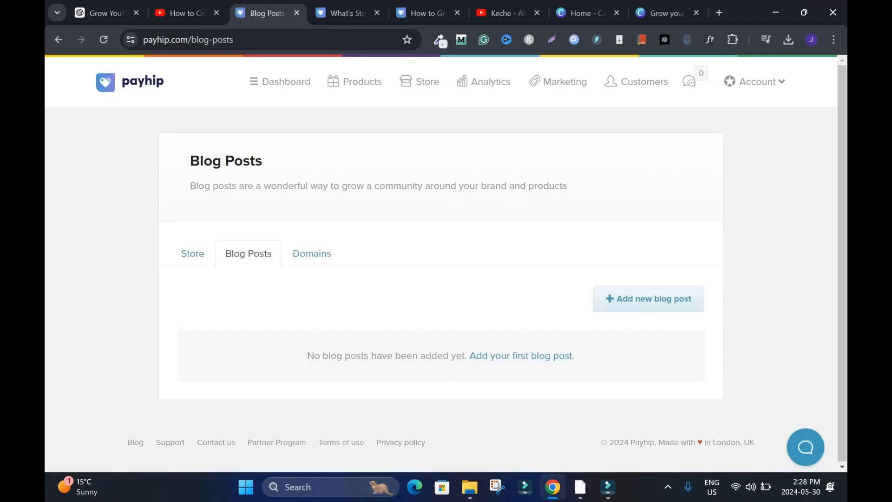
{"action": "left_click", "coordinate": [522, 356]}
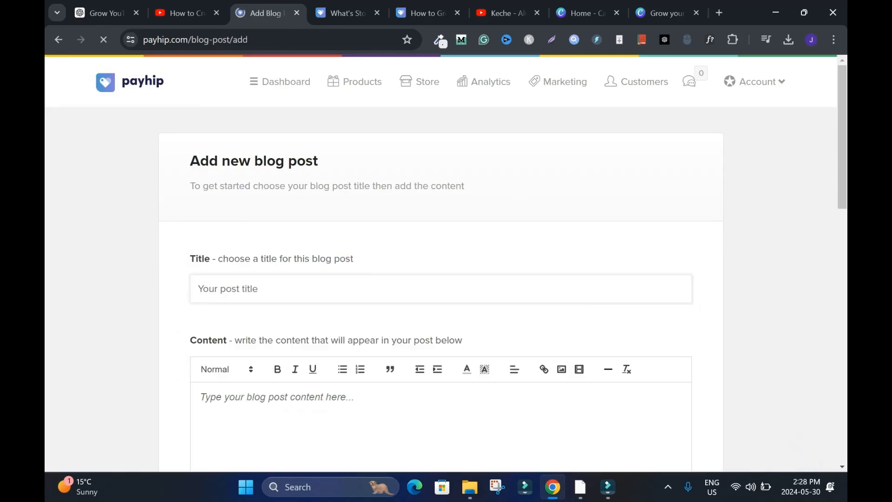
- Title the blog post "What's Stopping You from Earning Affiliate Marketing Commissions?"
{"action": "scroll", "coordinate": [522, 355], "scroll_direction": "down", "scroll_amount": 1}
{"action": "left_click", "coordinate": [325, 227]}
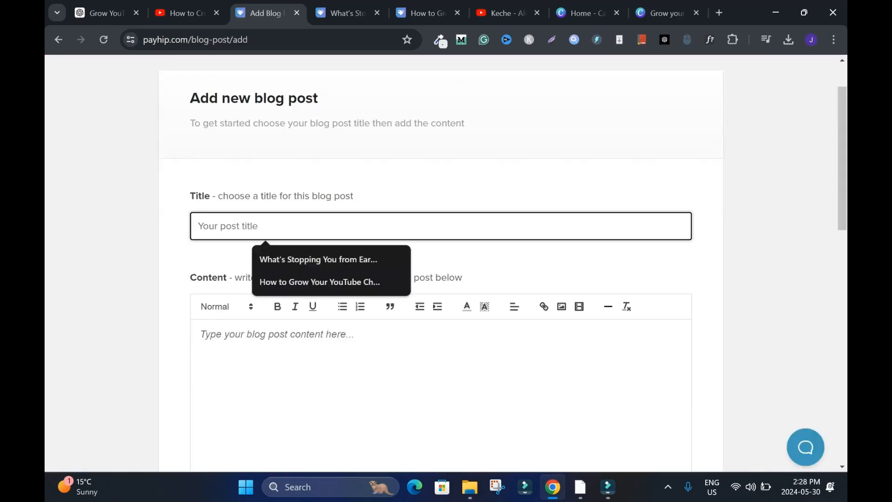
{"action": "left_click", "coordinate": [321, 260]}
- Paste the prepared article into the post's content and add a blank line below the "Conclusion" heading
{"action": "scroll", "coordinate": [446, 261], "scroll_direction": "down", "scroll_amount": 3}
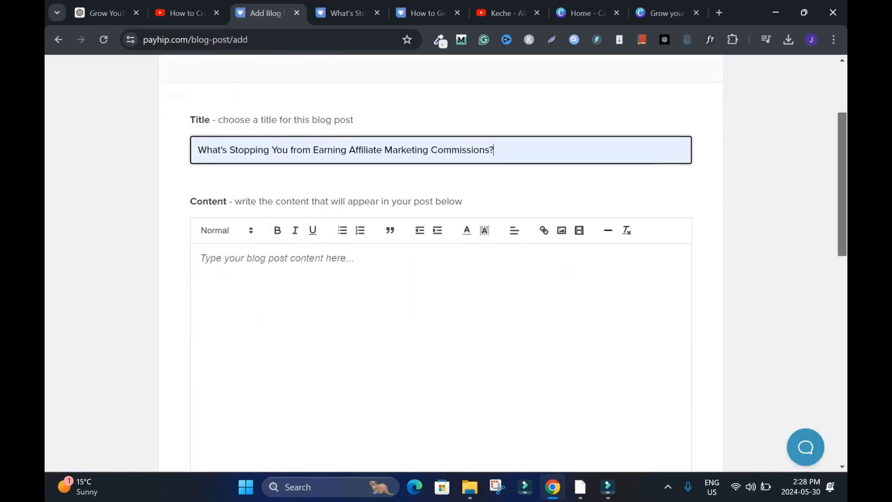
{"action": "key", "text": "ctrl+v"}
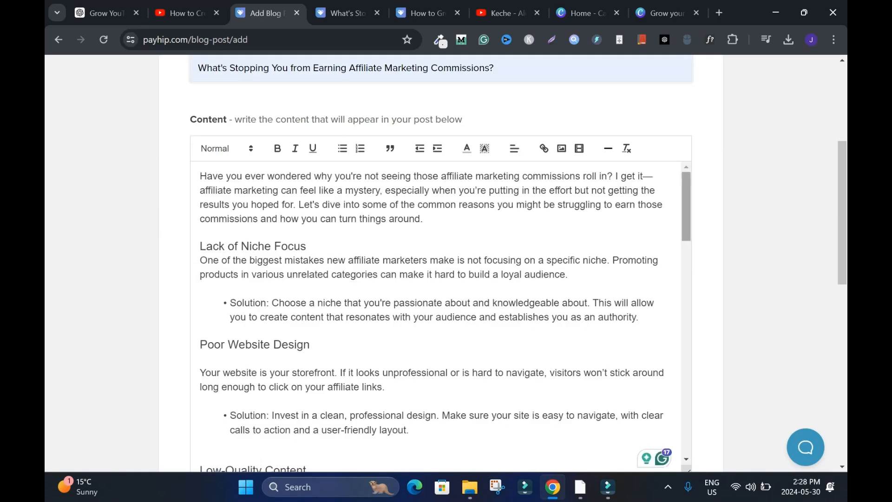
{"action": "scroll", "coordinate": [441, 316], "scroll_direction": "down", "scroll_amount": 20}
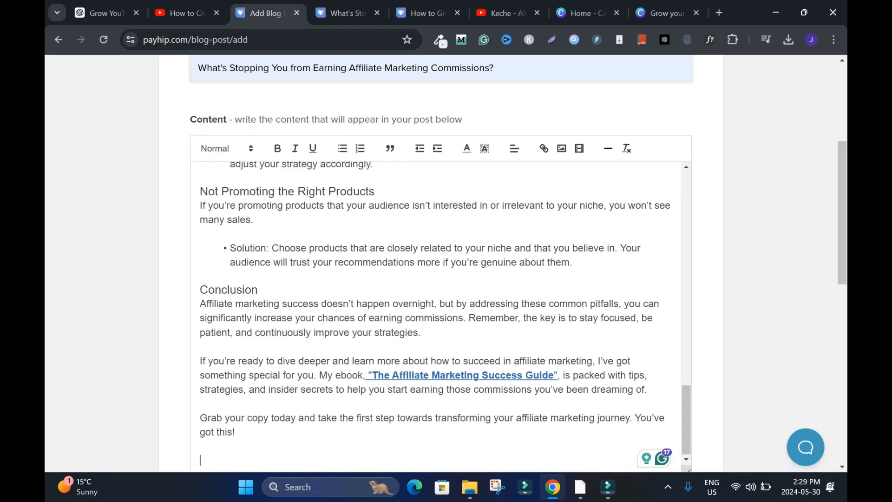
{"action": "left_click", "coordinate": [259, 290]}
{"action": "key", "text": "Return"}
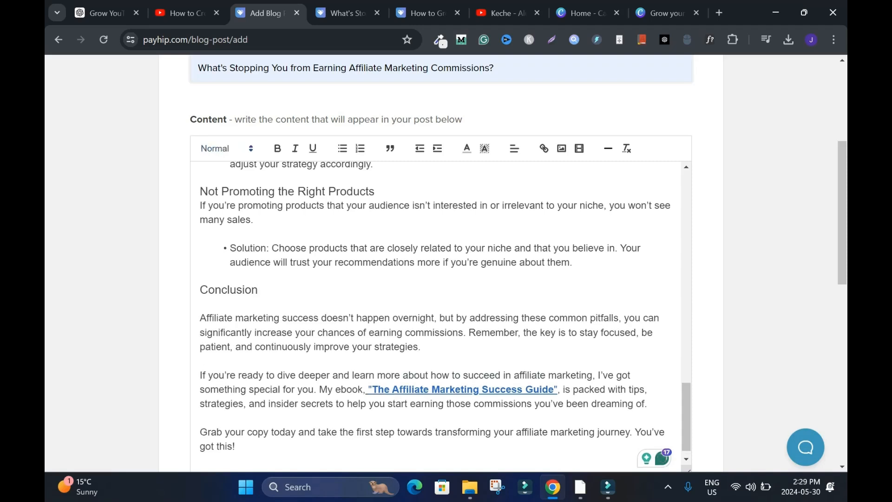
{"action": "left_click_drag", "start_coordinate": [200, 319], "coordinate": [280, 319]}
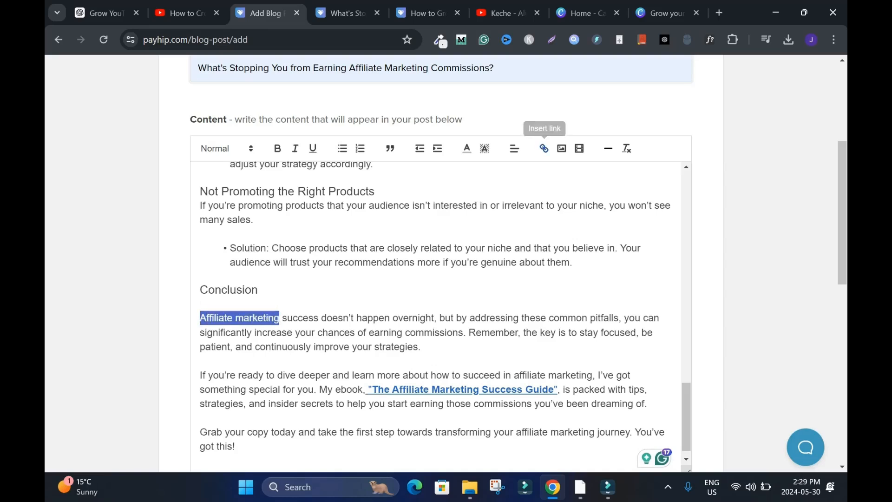
{"action": "left_click", "coordinate": [544, 149]}
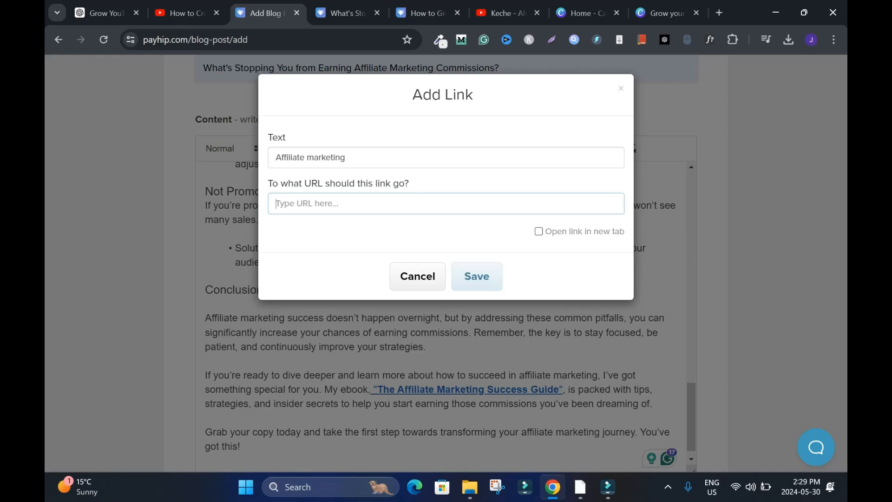
{"action": "left_click", "coordinate": [417, 276]}
- Examine the pasted article, including the linked ebook title "The Affiliate Marketing Success Guide" in the conclusion
{"action": "scroll", "coordinate": [418, 276], "scroll_direction": "down", "scroll_amount": 5}
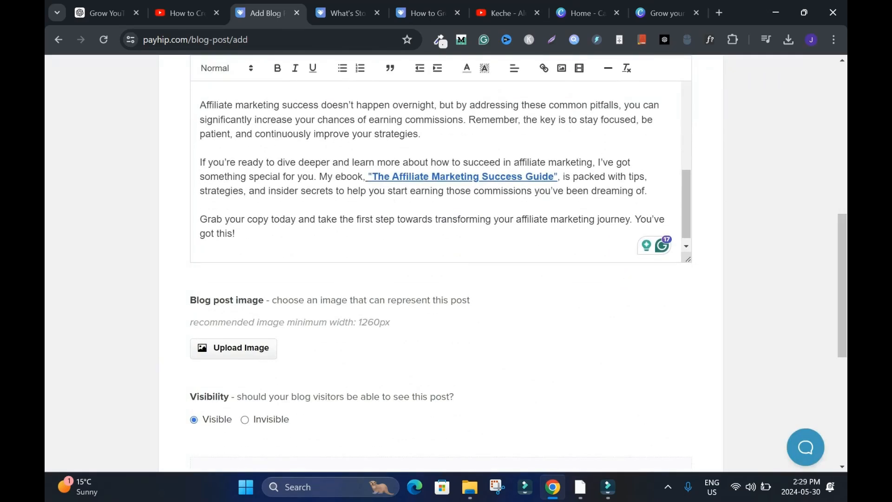
{"action": "scroll", "coordinate": [418, 279], "scroll_direction": "up", "scroll_amount": 4}
{"action": "left_click_drag", "start_coordinate": [368, 378], "coordinate": [554, 377]}
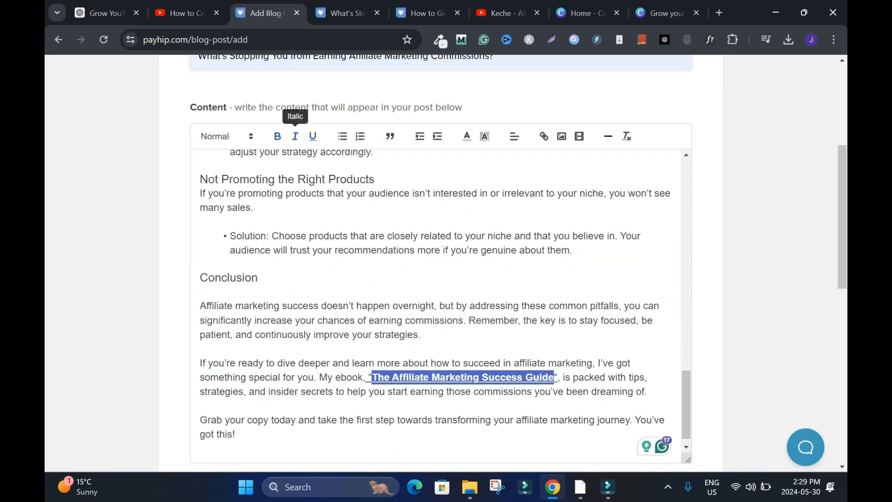
{"action": "left_click", "coordinate": [200, 291]}
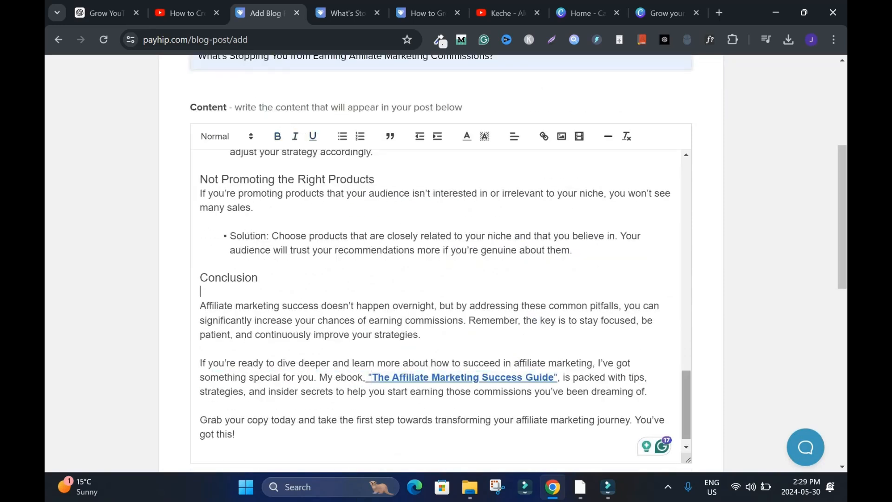
{"action": "mouse_move", "coordinate": [686, 405]}
{"action": "left_mouse_down"}
{"action": "mouse_move", "coordinate": [686, 204]}
{"action": "mouse_move", "coordinate": [686, 408]}
{"action": "left_mouse_up"}
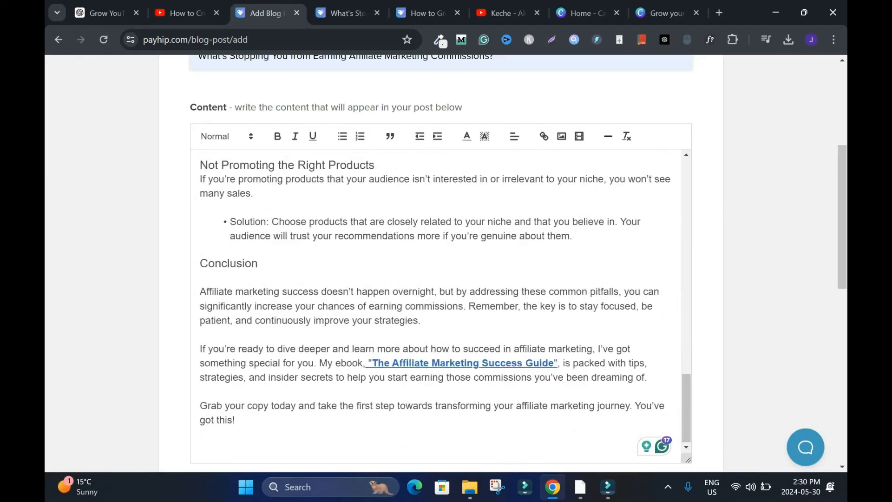
{"action": "left_click_drag", "start_coordinate": [842, 217], "coordinate": [843, 238]}
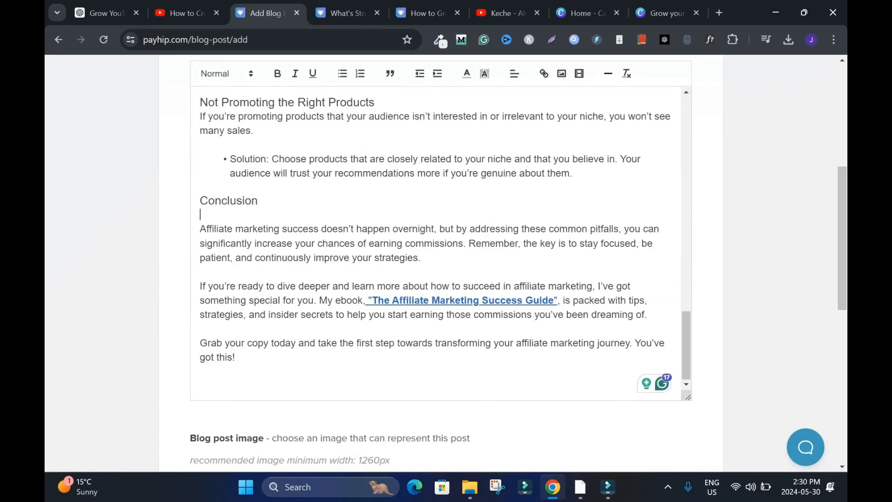
{"action": "left_click_drag", "start_coordinate": [686, 345], "coordinate": [686, 132]}
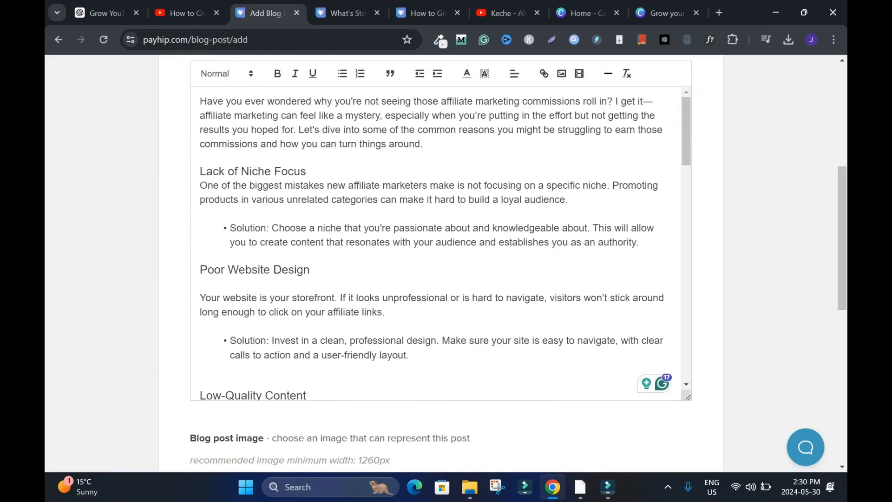
- Add blank lines above the "Poor Website Design" heading to make room for an image
{"action": "left_click_drag", "start_coordinate": [687, 131], "coordinate": [686, 158]}
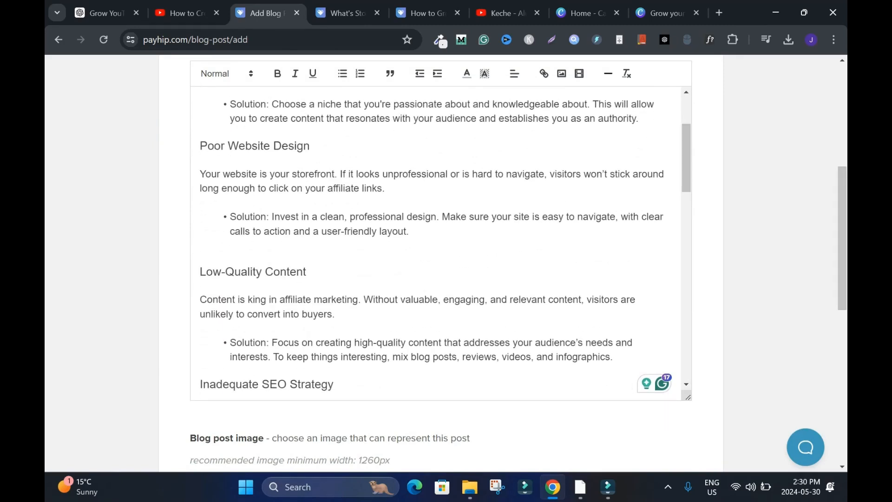
{"action": "key", "text": "Return"}
{"action": "key", "text": "Return"}
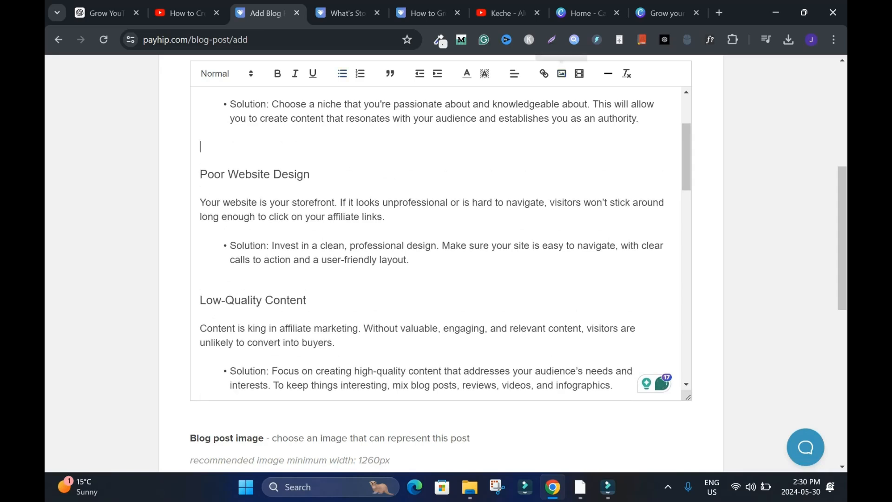
- Open image insertion for the post's content and examine its upload and URL options
{"action": "scroll", "coordinate": [442, 260], "scroll_direction": "up", "scroll_amount": 1}
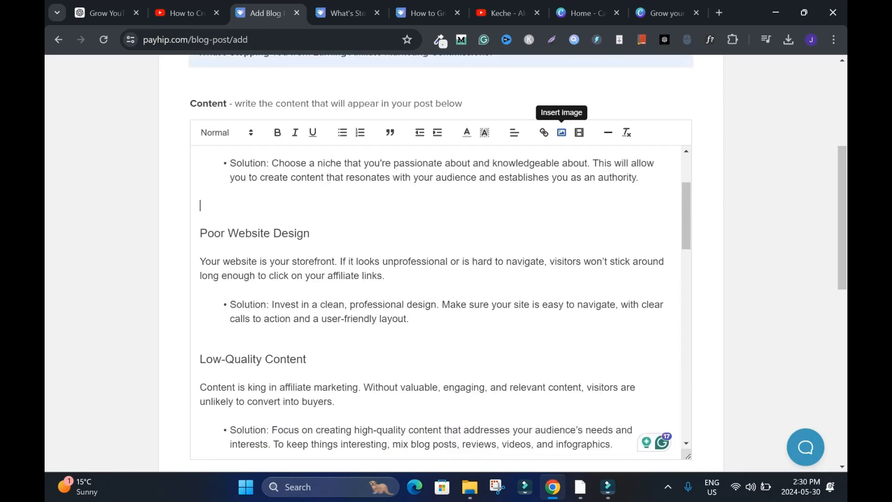
{"action": "left_click", "coordinate": [562, 133]}
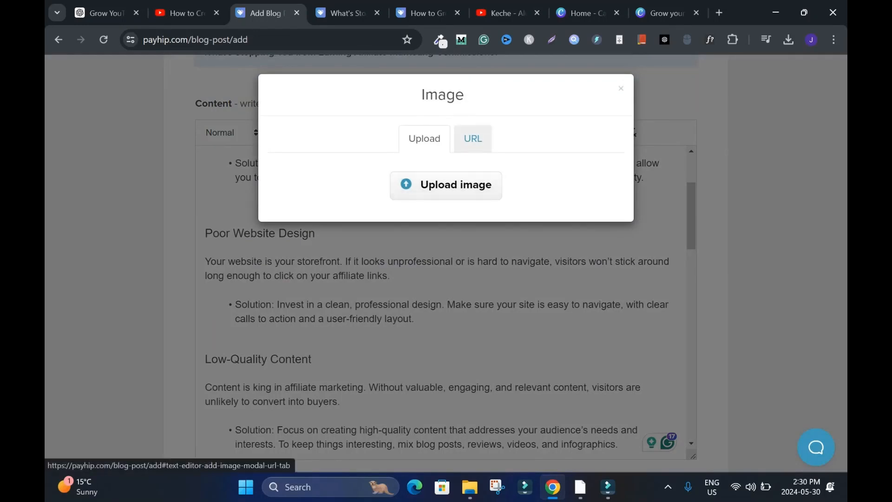
{"action": "left_click", "coordinate": [621, 88]}
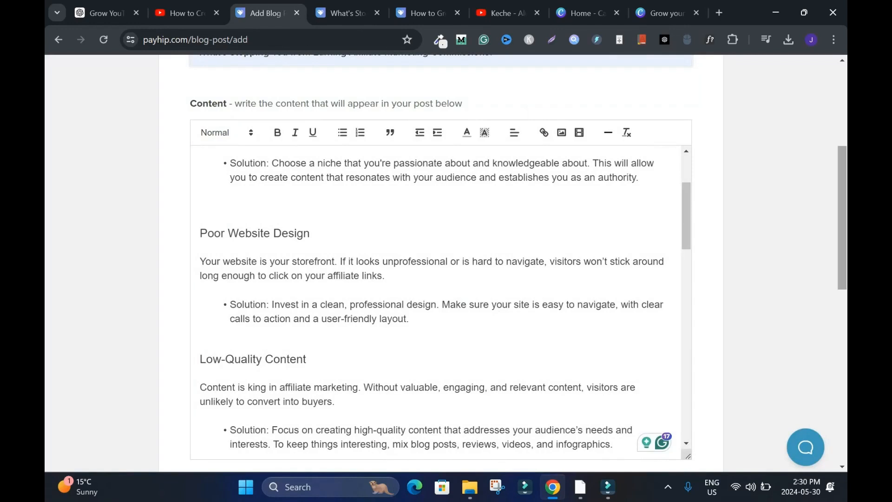
{"action": "scroll", "coordinate": [442, 260], "scroll_direction": "down", "scroll_amount": 2}
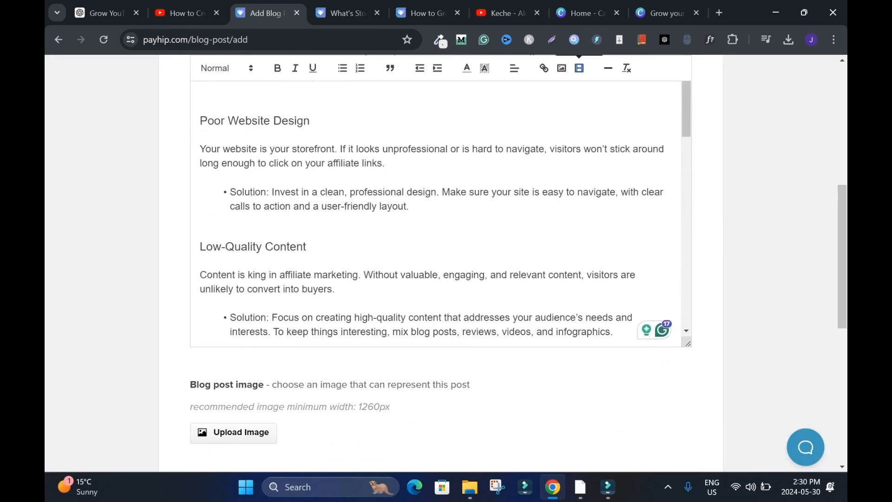
{"action": "scroll", "coordinate": [441, 261], "scroll_direction": "up", "scroll_amount": 3}
{"action": "mouse_move", "coordinate": [686, 261]}
{"action": "left_mouse_down"}
{"action": "mouse_move", "coordinate": [687, 279]}
{"action": "mouse_move", "coordinate": [687, 244]}
{"action": "left_mouse_up"}
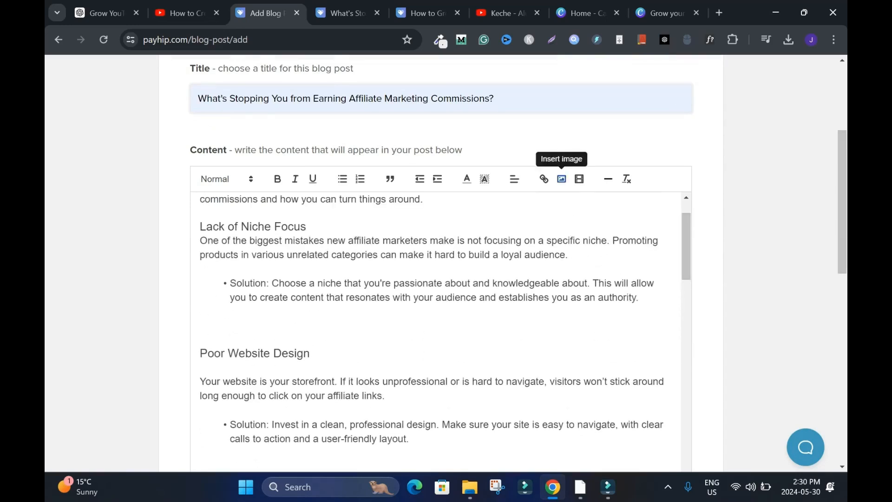
{"action": "left_click", "coordinate": [562, 179]}
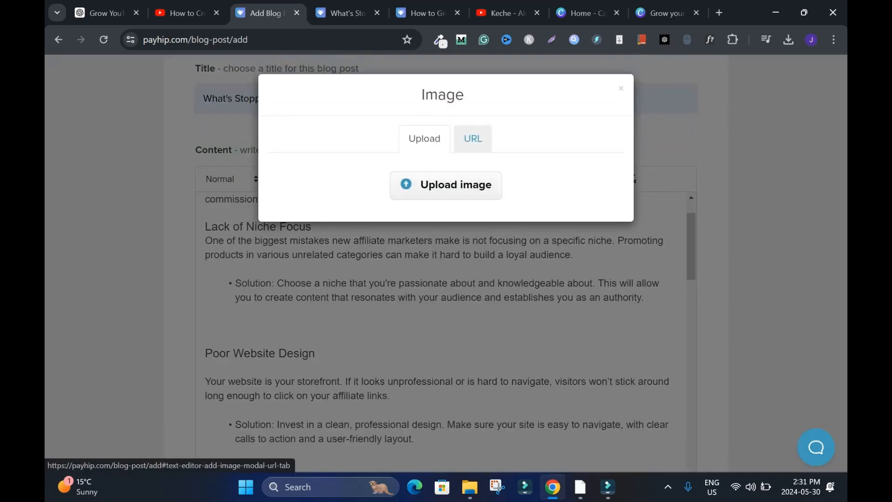
{"action": "left_click", "coordinate": [473, 138]}
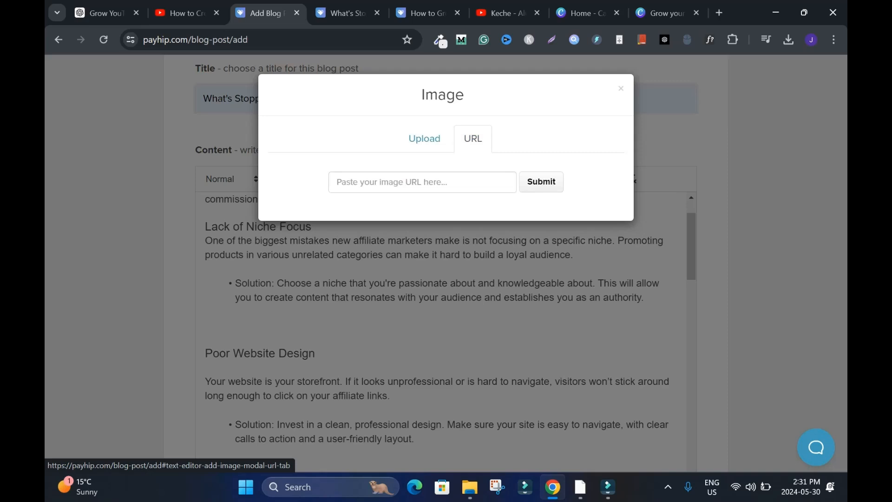
- Switch to the Canva home page
{"action": "left_click_drag", "start_coordinate": [842, 248], "coordinate": [842, 339]}
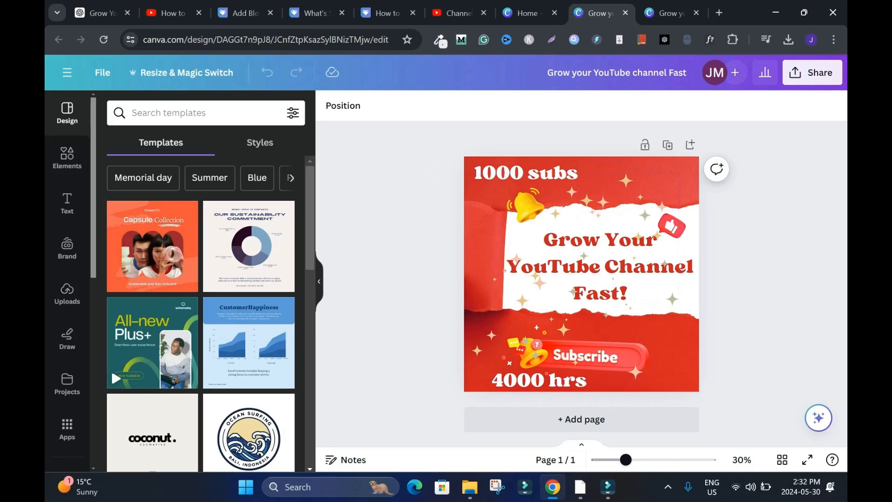
{"action": "left_click", "coordinate": [529, 13]}
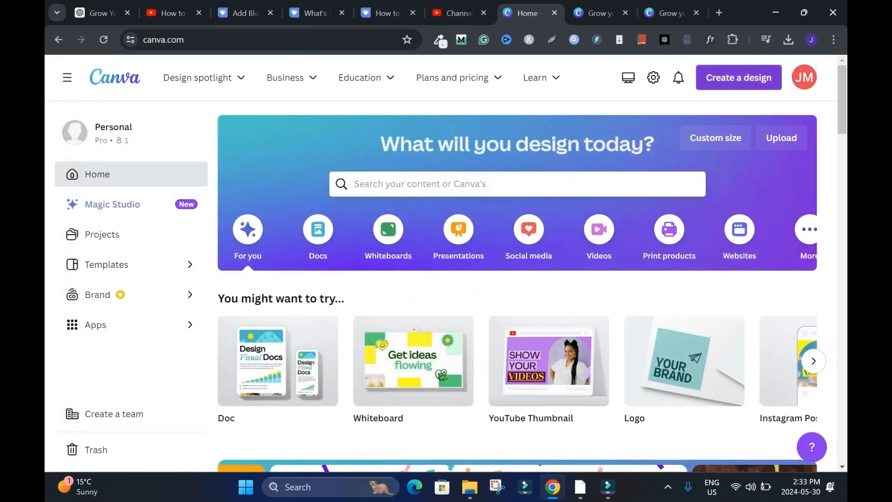
- Open Canva's custom design size options, and in Payhip upload the "affiliate marketing commissions" file as the blog post image
{"action": "left_click", "coordinate": [745, 130]}
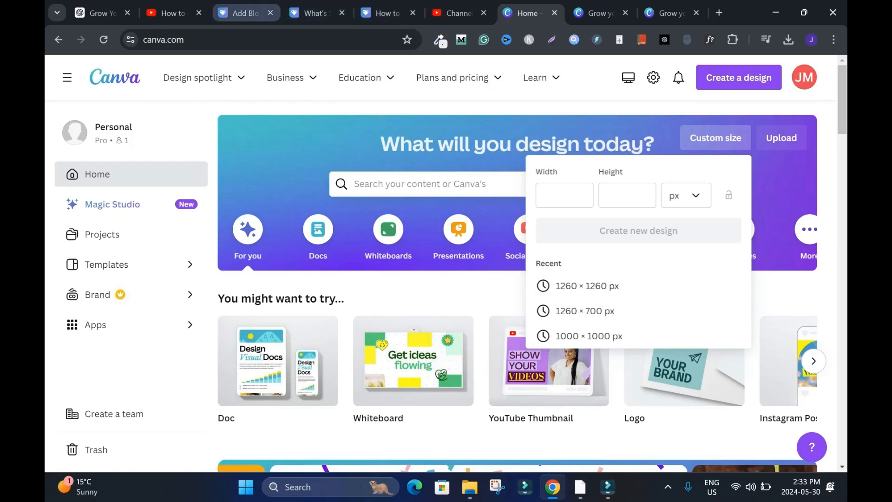
{"action": "left_click", "coordinate": [239, 13]}
{"action": "left_click", "coordinate": [288, 263]}
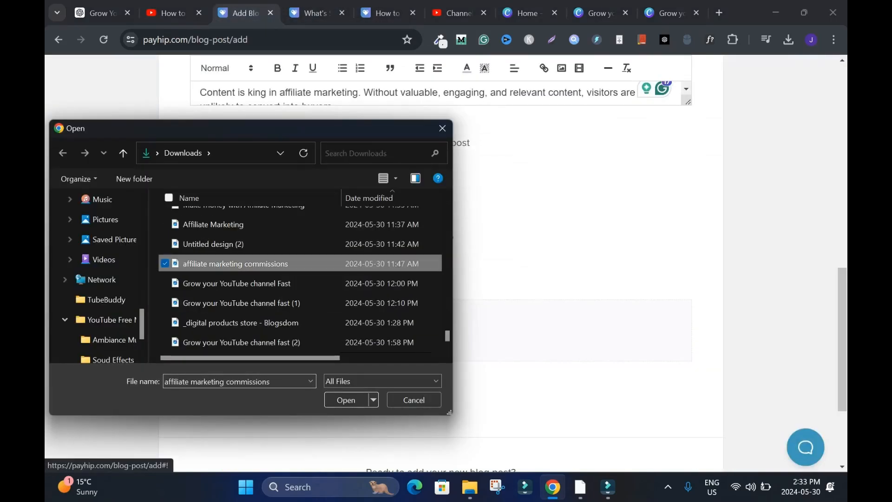
{"action": "left_click", "coordinate": [346, 400]}
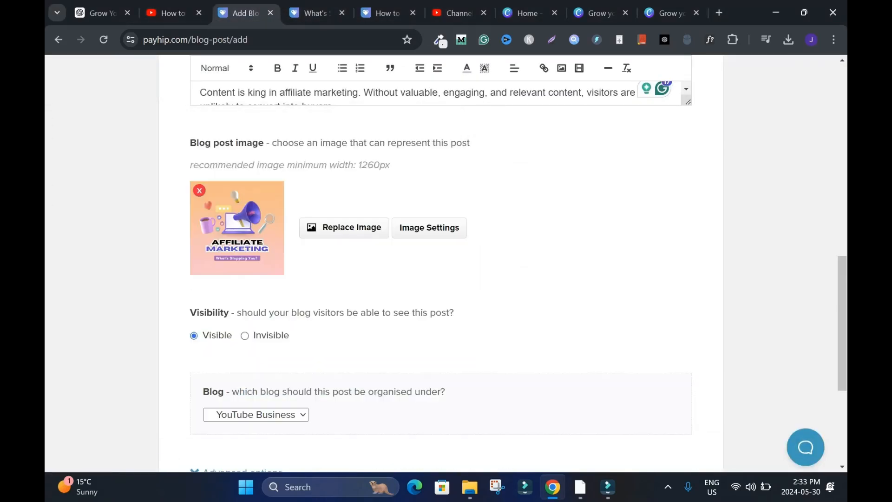
- Organise the post under a newly created blog named "Online Business"
{"action": "scroll", "coordinate": [440, 261], "scroll_direction": "down", "scroll_amount": 2}
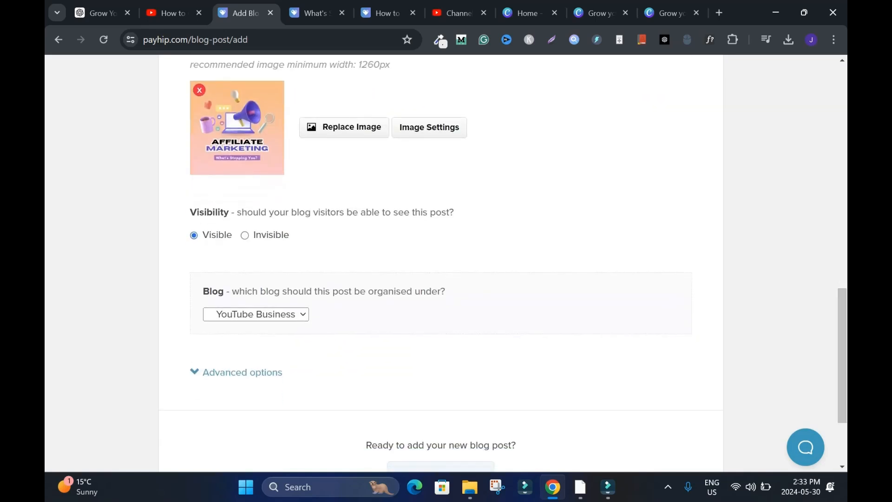
{"action": "left_click", "coordinate": [256, 315]}
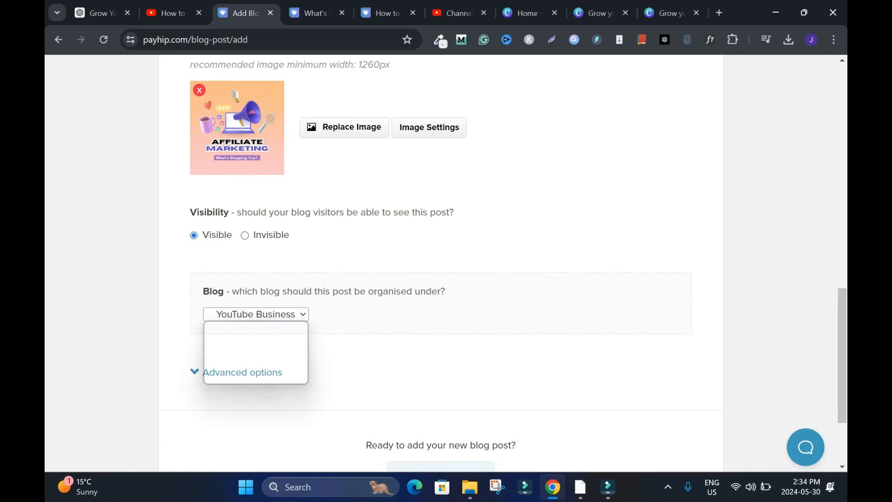
{"action": "left_click", "coordinate": [256, 377]}
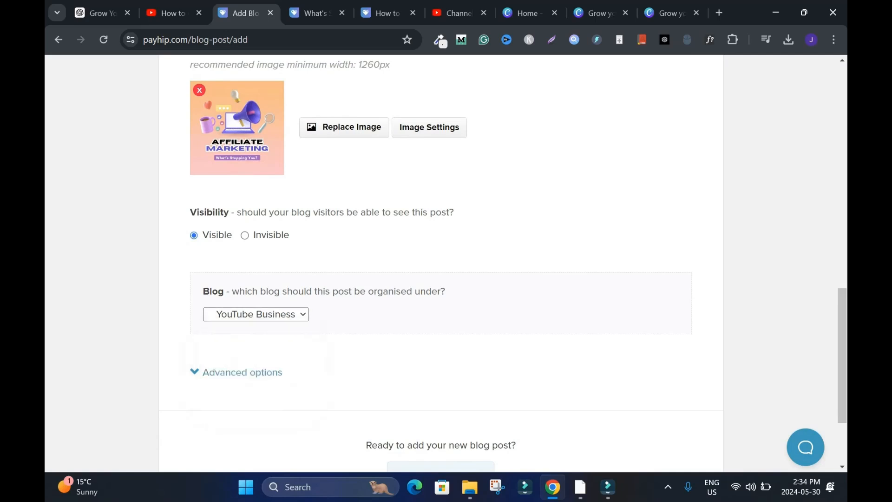
{"action": "scroll", "coordinate": [441, 325], "scroll_direction": "up", "scroll_amount": 1}
{"action": "type", "text": "Business"}
{"action": "left_click", "coordinate": [212, 376]}
{"action": "type", "text": "On"}
{"action": "type", "text": "line"}
- Include the author name "Blogsdom" in the post's advanced options and add the blog post
{"action": "scroll", "coordinate": [442, 297], "scroll_direction": "down", "scroll_amount": 3}
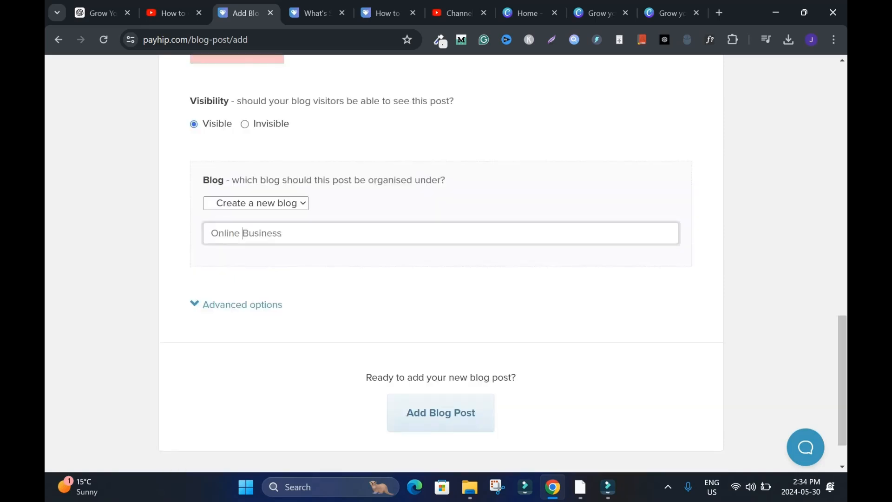
{"action": "left_click", "coordinate": [243, 305]}
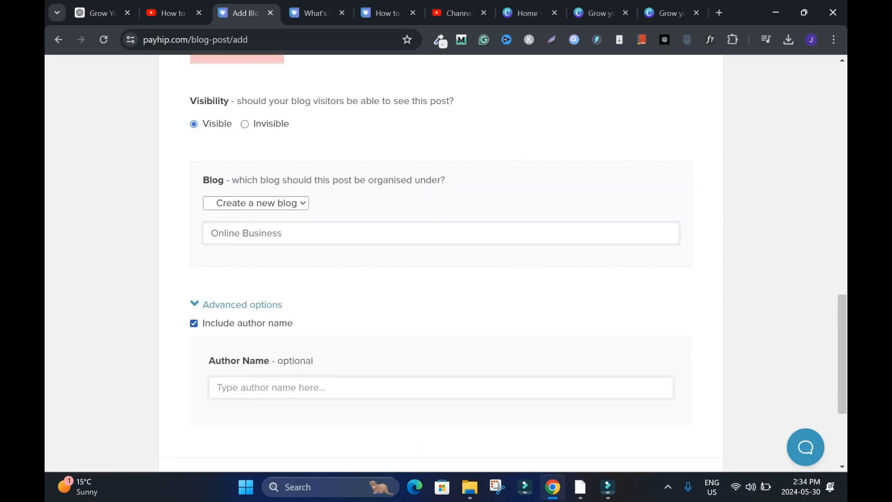
{"action": "left_click", "coordinate": [440, 388]}
{"action": "type", "text": "Blogsdom"}
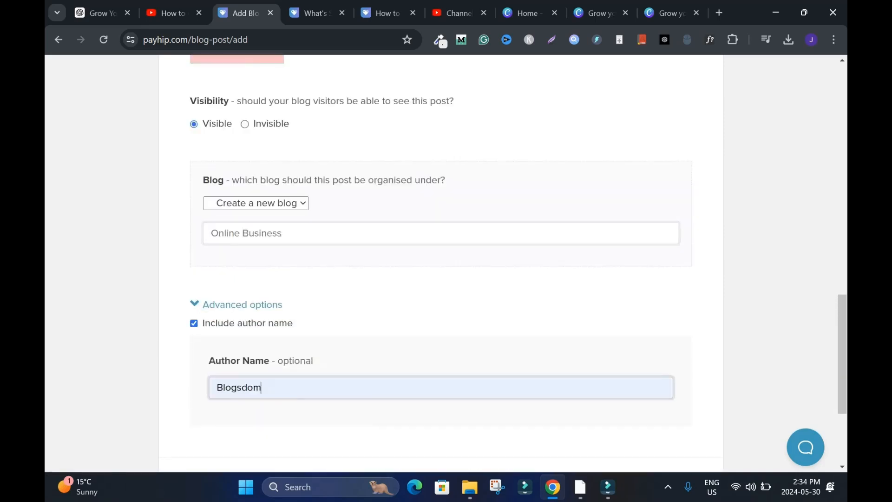
{"action": "left_click_drag", "start_coordinate": [842, 355], "coordinate": [843, 402]}
{"action": "left_click", "coordinate": [441, 360]}
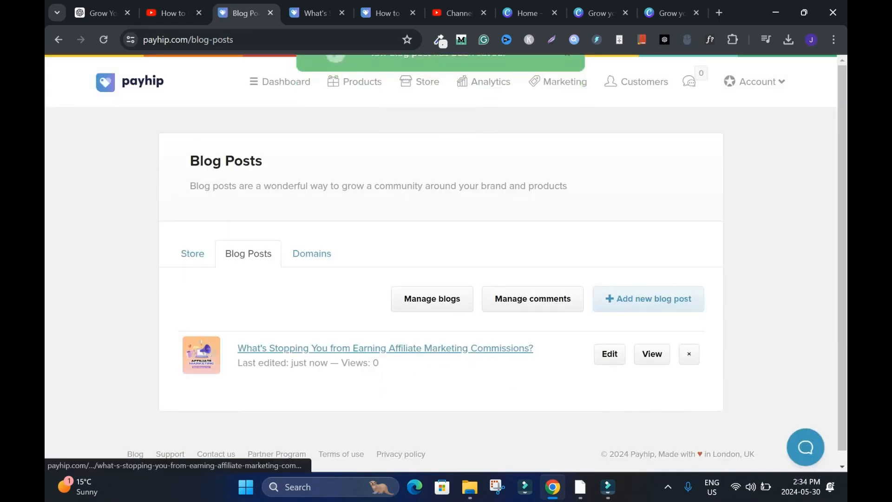
- View the public Online Business blog and examine its affiliate marketing commissions post
{"action": "left_click", "coordinate": [664, 298]}
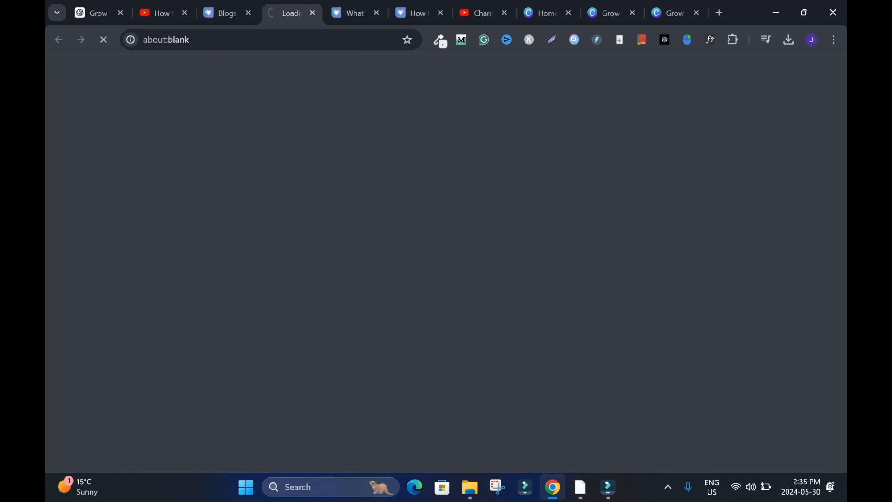
{"action": "scroll", "coordinate": [447, 261], "scroll_direction": "down", "scroll_amount": 5}
{"action": "scroll", "coordinate": [446, 264], "scroll_direction": "up", "scroll_amount": 1}
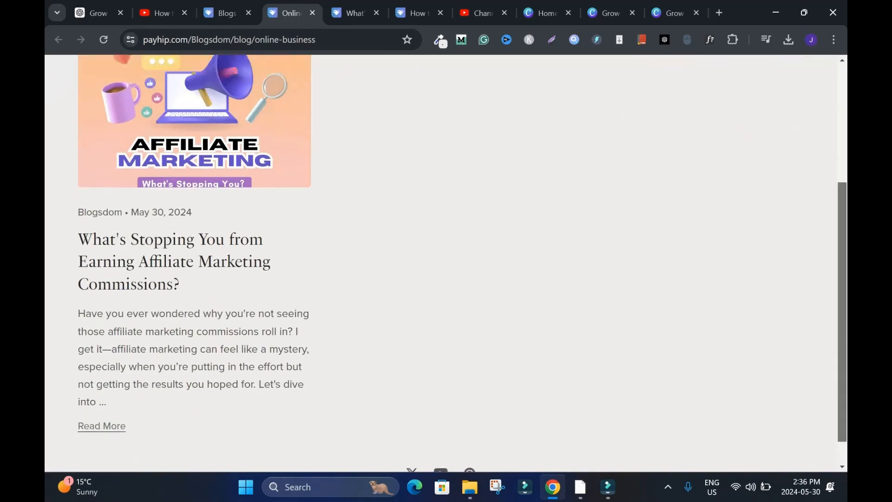
{"action": "left_click", "coordinate": [174, 249]}
{"action": "mouse_move", "coordinate": [842, 92]}
{"action": "left_mouse_down"}
{"action": "mouse_move", "coordinate": [842, 434]}
{"action": "mouse_move", "coordinate": [842, 94]}
{"action": "left_mouse_up"}
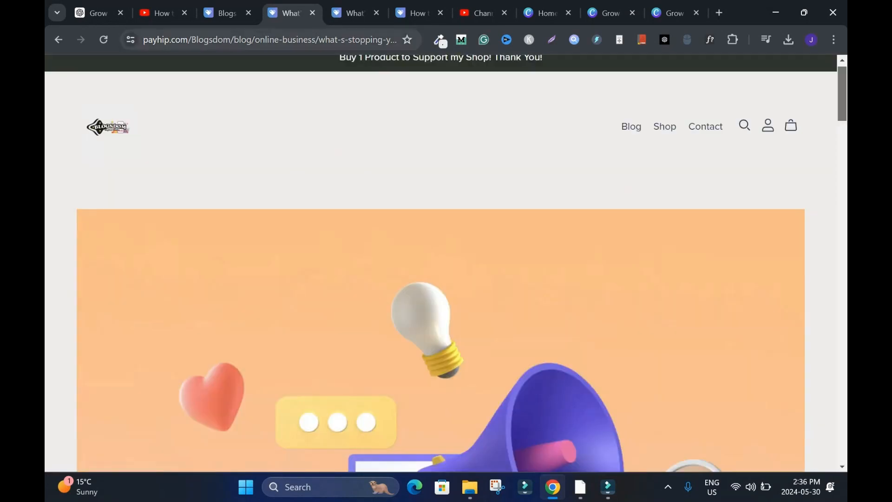
{"action": "left_click", "coordinate": [313, 13]}
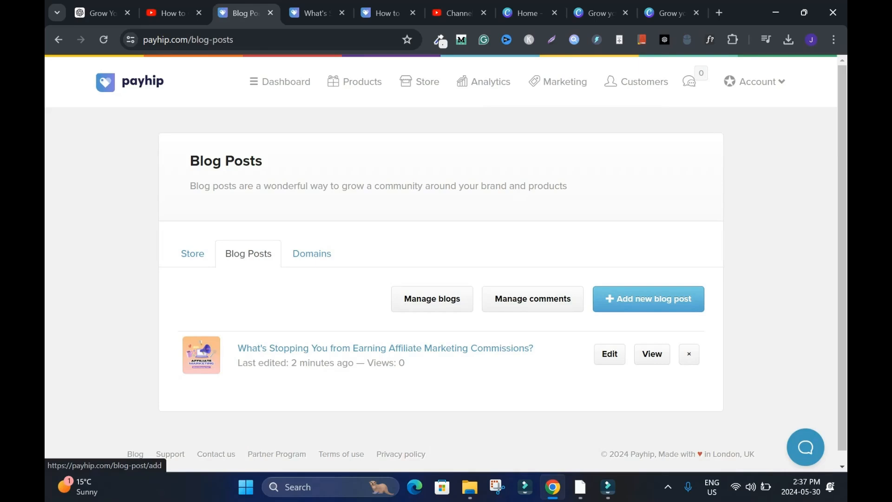
- Add a new blog post titled "How to Grow Your YouTube Channel Fast" with the YouTube growth article as its content
{"action": "left_click", "coordinate": [649, 299]}
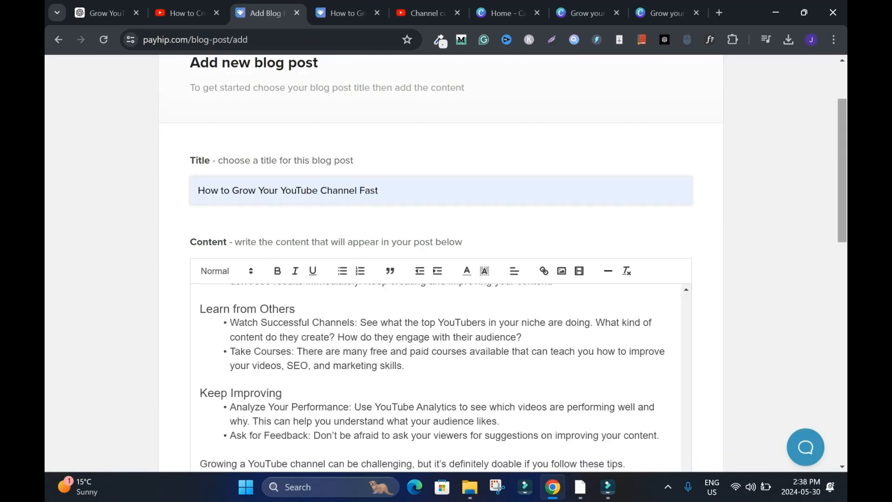
{"action": "scroll", "coordinate": [441, 377], "scroll_direction": "up", "scroll_amount": 10}
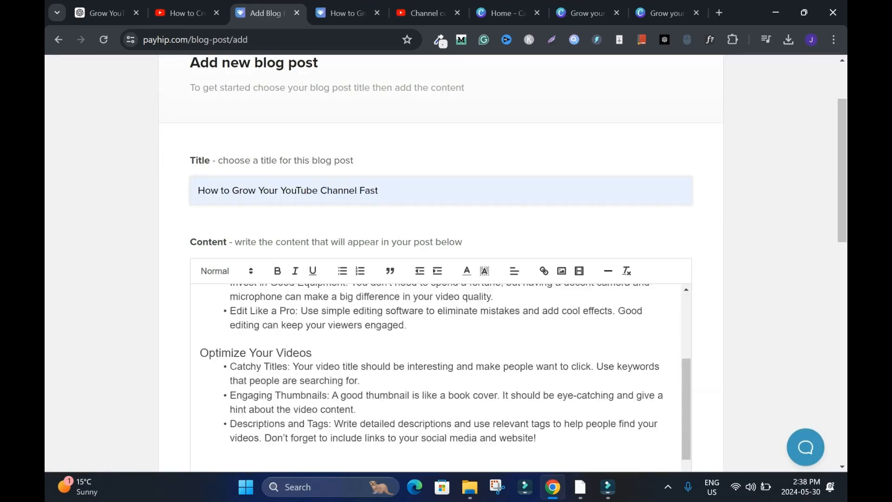
{"action": "scroll", "coordinate": [441, 263], "scroll_direction": "down", "scroll_amount": 4}
{"action": "scroll", "coordinate": [446, 263], "scroll_direction": "down", "scroll_amount": 1}
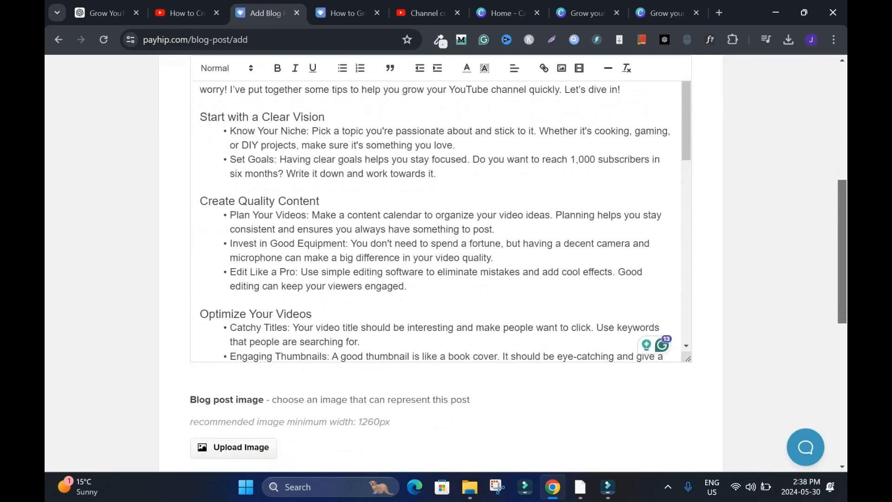
{"action": "scroll", "coordinate": [436, 218], "scroll_direction": "down", "scroll_amount": 10}
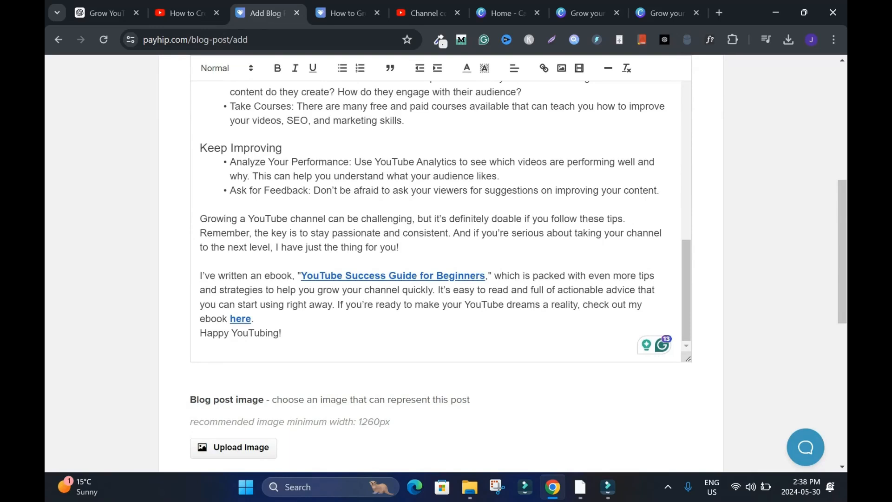
- Upload the red "Grow YouTube Channel Fast" picture as the blog post image
{"action": "scroll", "coordinate": [446, 263], "scroll_direction": "down", "scroll_amount": 3}
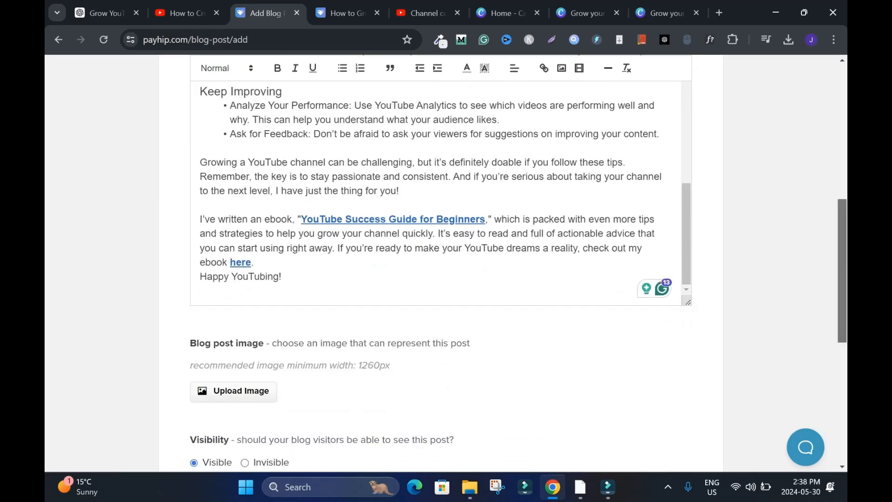
{"action": "left_click", "coordinate": [233, 302]}
{"action": "left_click", "coordinate": [242, 341]}
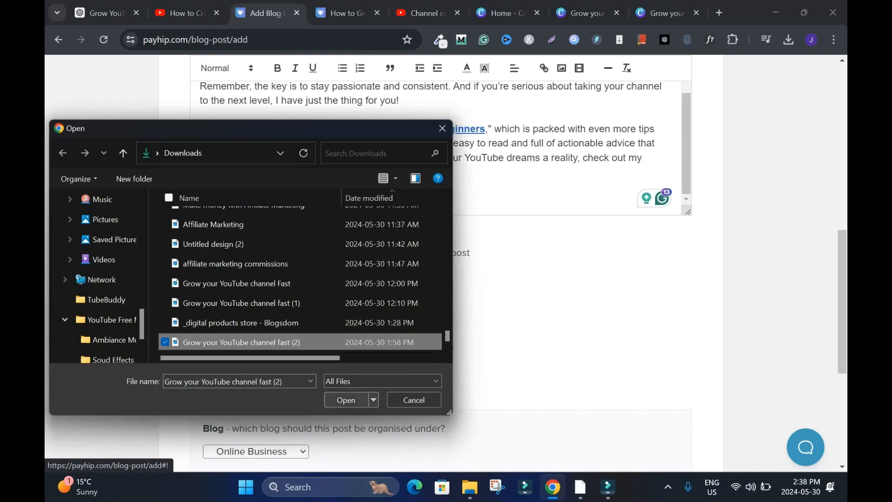
{"action": "left_click", "coordinate": [347, 401]}
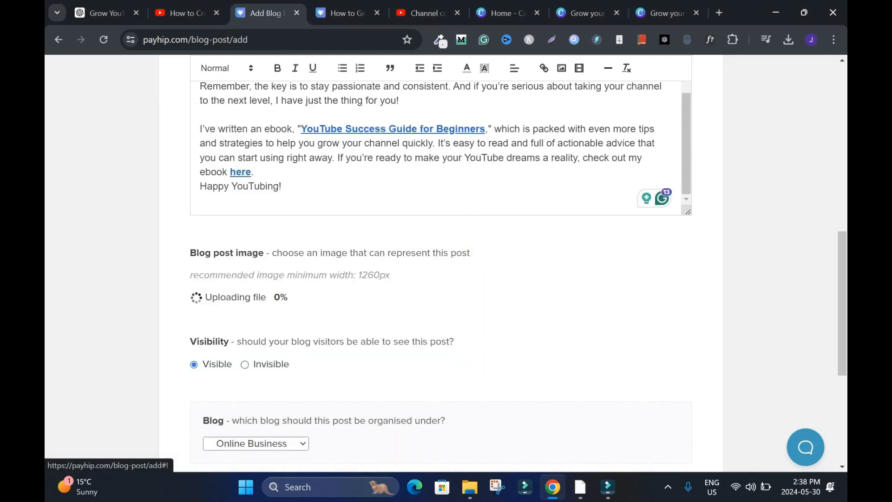
- Keep the post visible under the Online Business blog and add the blog post
{"action": "scroll", "coordinate": [437, 139], "scroll_direction": "down", "scroll_amount": 5}
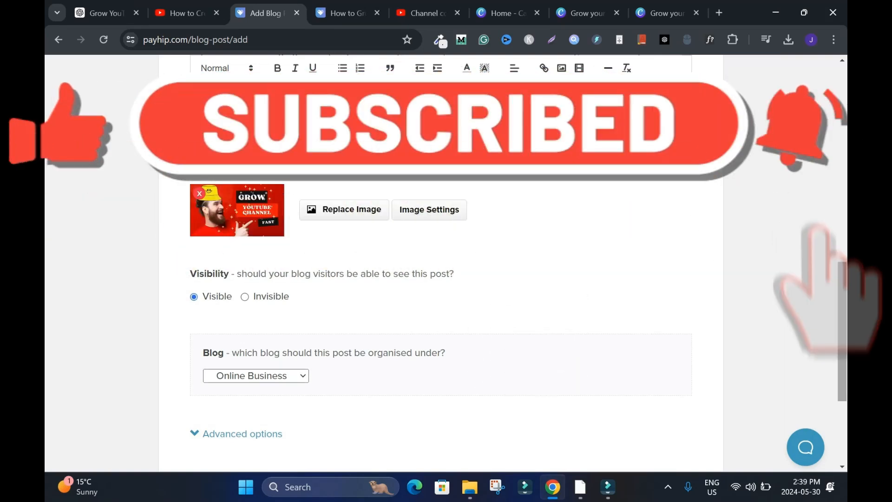
{"action": "left_click", "coordinate": [257, 376]}
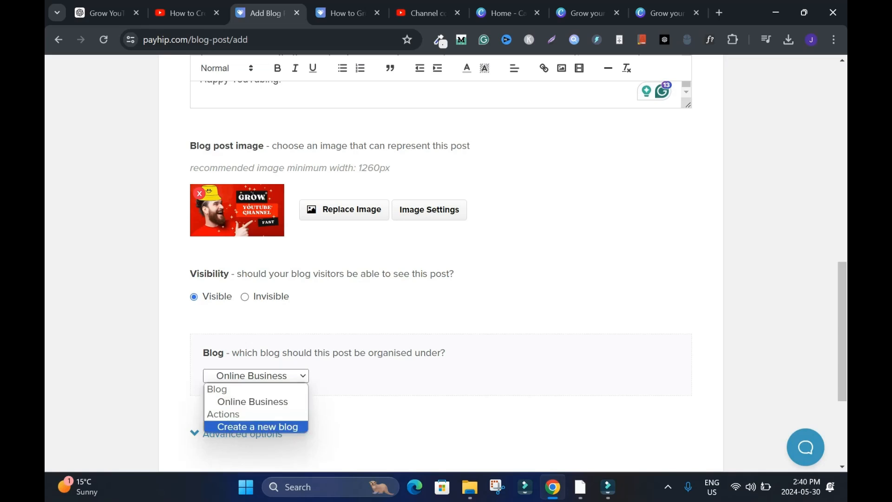
{"action": "left_click", "coordinate": [282, 433]}
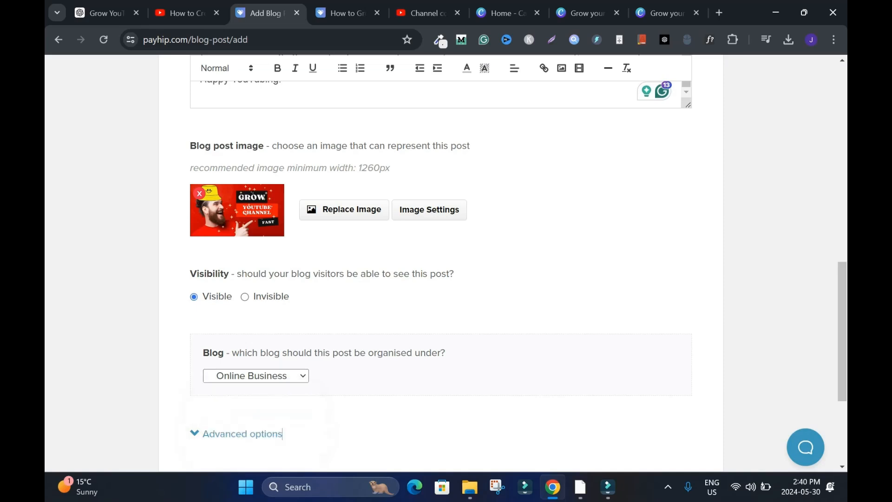
{"action": "scroll", "coordinate": [283, 434], "scroll_direction": "down", "scroll_amount": 4}
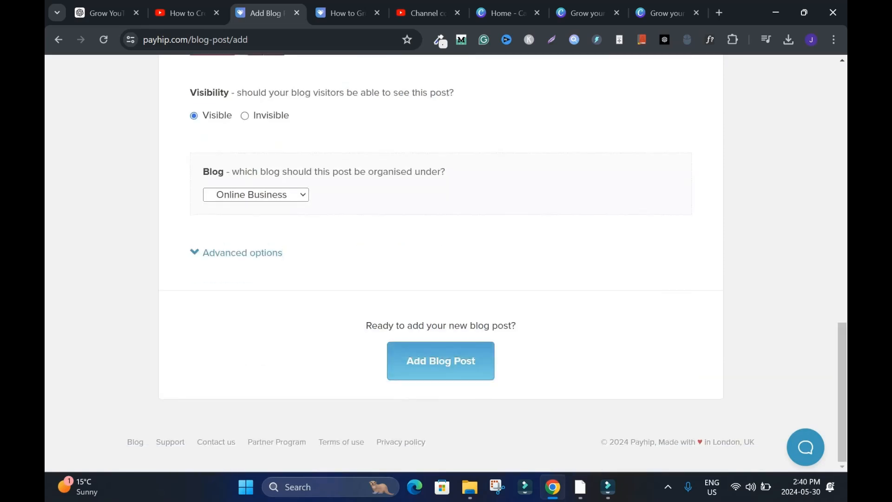
{"action": "left_click", "coordinate": [440, 361]}
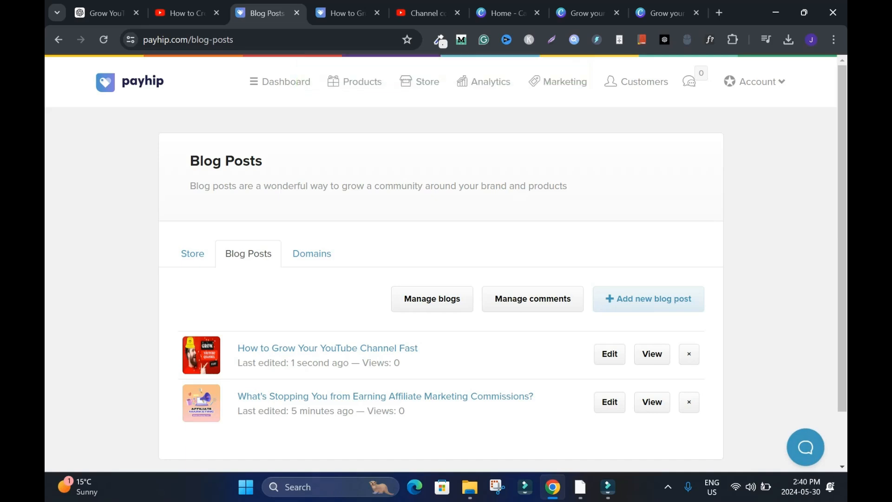
- View the published "How to Grow Your YouTube Channel Fast" post and examine its header image
{"action": "left_click", "coordinate": [652, 353]}
{"action": "scroll", "coordinate": [447, 263], "scroll_direction": "up", "scroll_amount": 8}
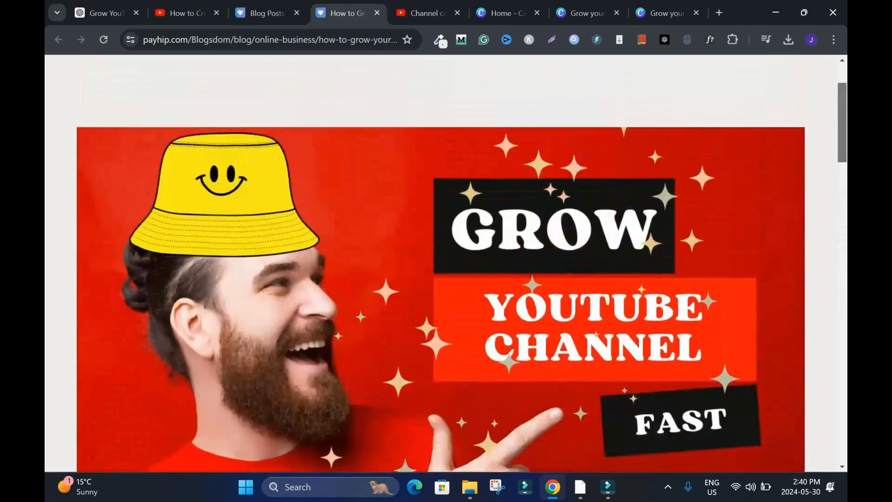
{"action": "scroll", "coordinate": [447, 263], "scroll_direction": "up", "scroll_amount": 3}
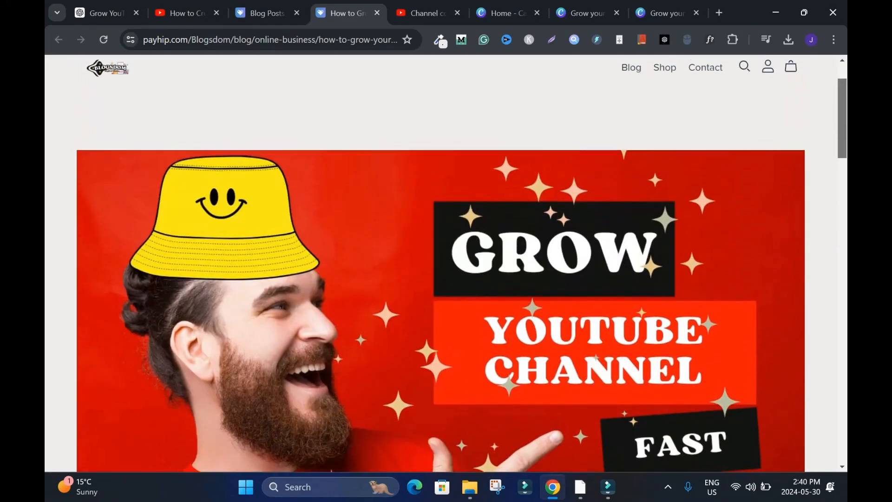
- Check Canva's custom size options and YouTube Thumbnail preset, and return to the published YouTube post
{"action": "left_click", "coordinate": [509, 13]}
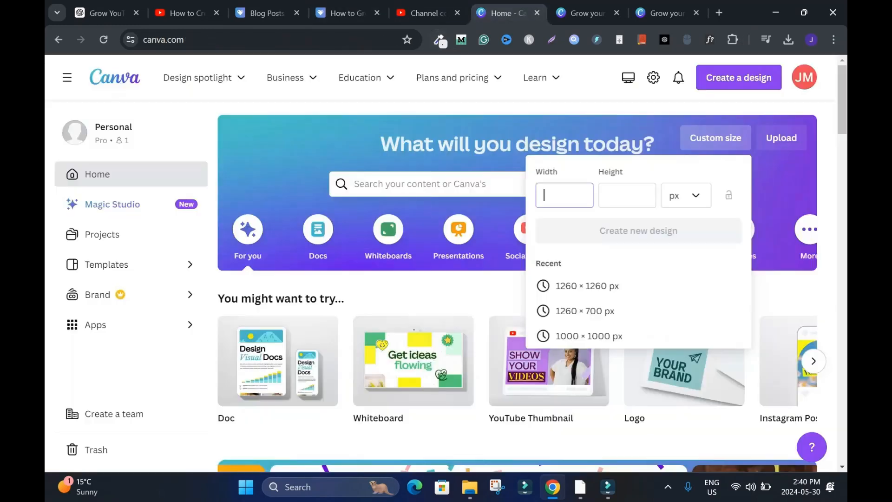
{"action": "left_click_drag", "start_coordinate": [842, 100], "coordinate": [843, 131]}
{"action": "mouse_move", "coordinate": [549, 177]}
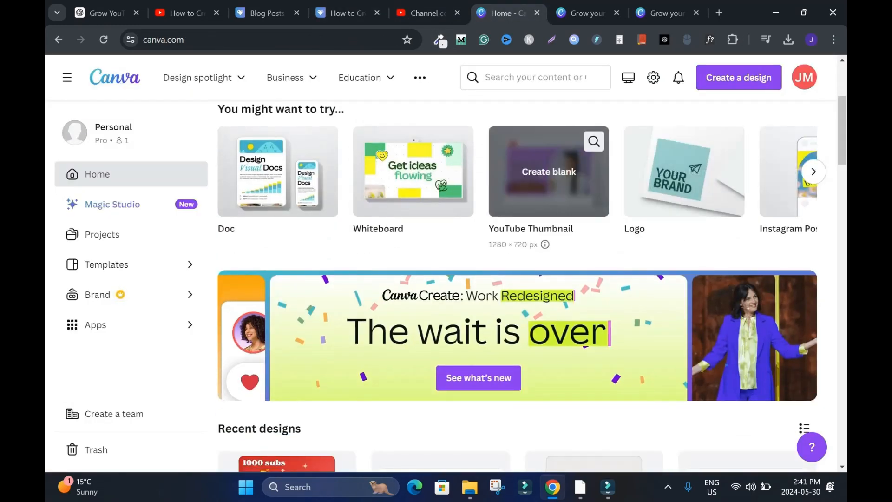
{"action": "left_click", "coordinate": [344, 13]}
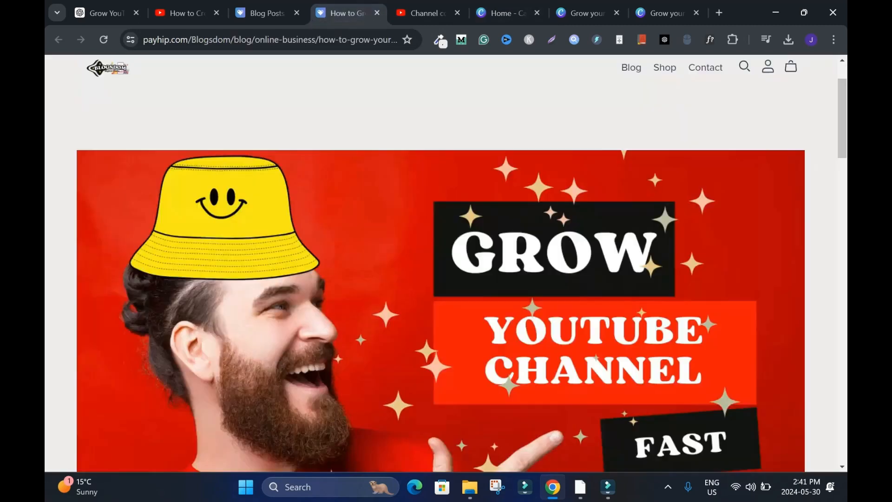
{"action": "scroll", "coordinate": [446, 263], "scroll_direction": "down", "scroll_amount": 3}
- View the published affiliate marketing commissions post and compare its header image with the YouTube post's image
{"action": "left_click", "coordinate": [267, 13]}
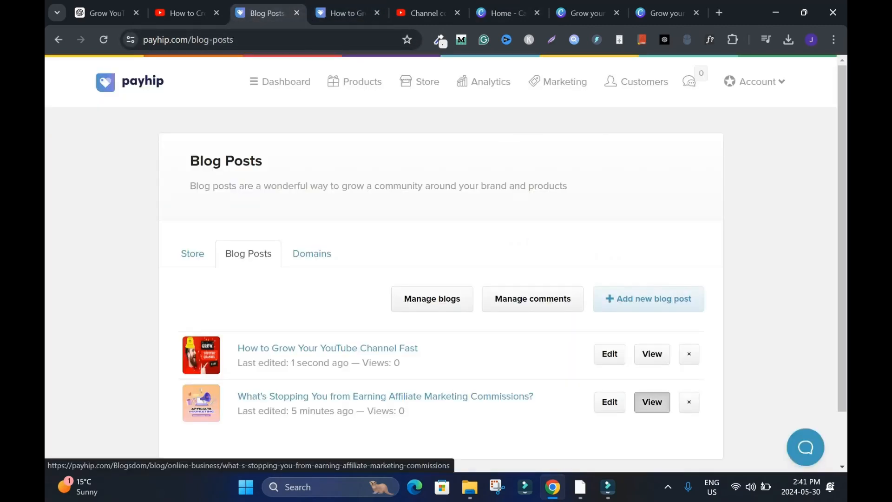
{"action": "left_click", "coordinate": [652, 400]}
{"action": "scroll", "coordinate": [446, 264], "scroll_direction": "down", "scroll_amount": 10}
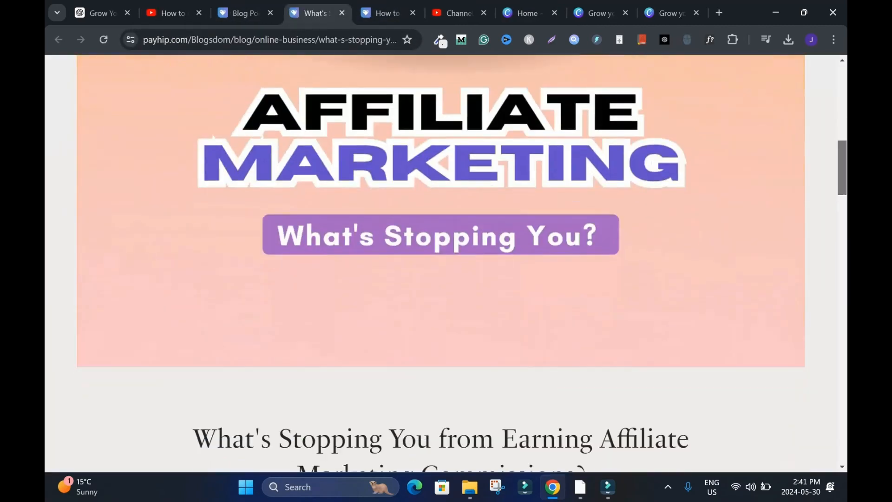
{"action": "scroll", "coordinate": [446, 264], "scroll_direction": "up", "scroll_amount": 8}
{"action": "scroll", "coordinate": [446, 263], "scroll_direction": "up", "scroll_amount": 5}
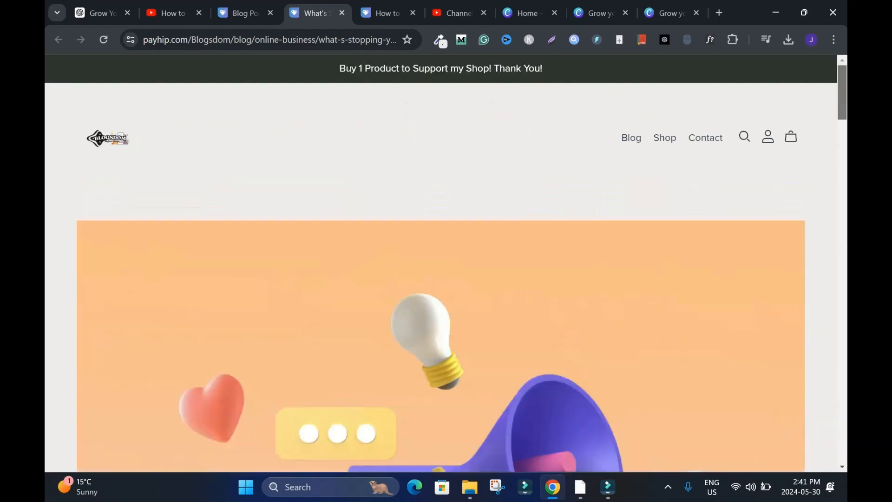
{"action": "key", "text": "ctrl+Tab"}
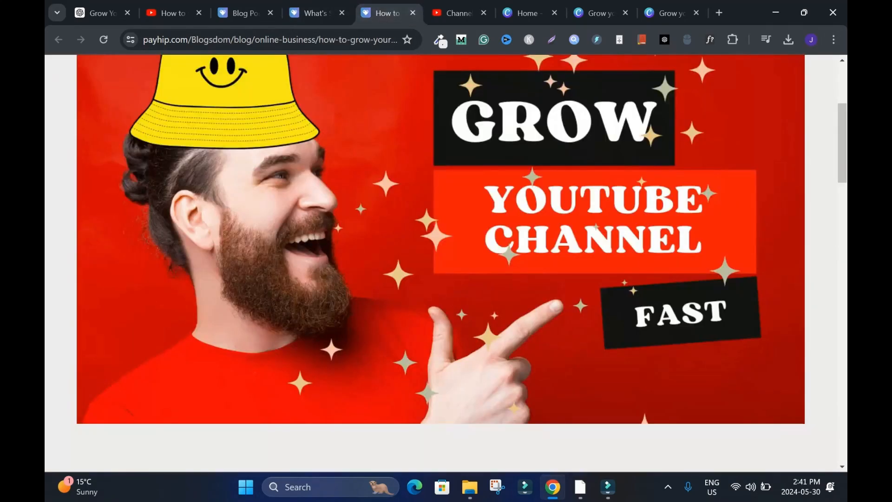
{"action": "scroll", "coordinate": [446, 264], "scroll_direction": "up", "scroll_amount": 4}
{"action": "scroll", "coordinate": [446, 264], "scroll_direction": "down", "scroll_amount": 18}
{"action": "scroll", "coordinate": [446, 263], "scroll_direction": "up", "scroll_amount": 18}
- Return to Payhip's blog posts list and open the page for managing blogs
{"action": "left_click", "coordinate": [245, 13]}
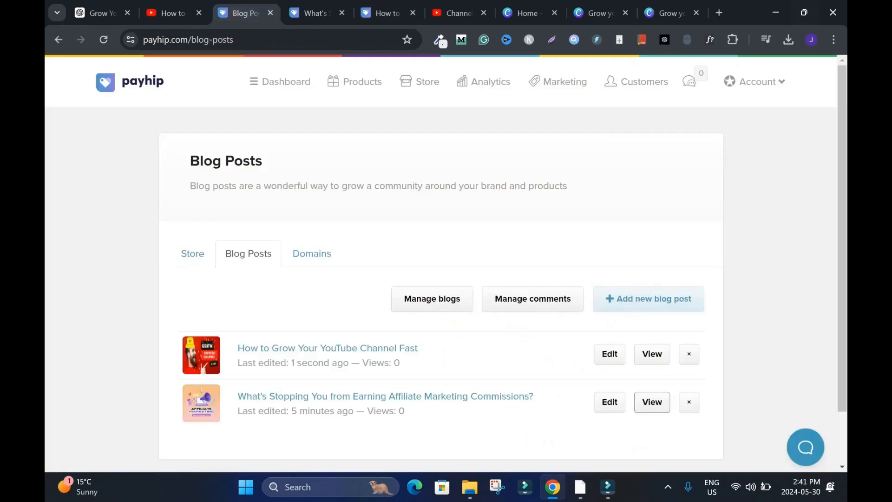
{"action": "scroll", "coordinate": [432, 298], "scroll_direction": "down", "scroll_amount": 2}
{"action": "scroll", "coordinate": [432, 298], "scroll_direction": "up", "scroll_amount": 2}
{"action": "left_click", "coordinate": [432, 299]}
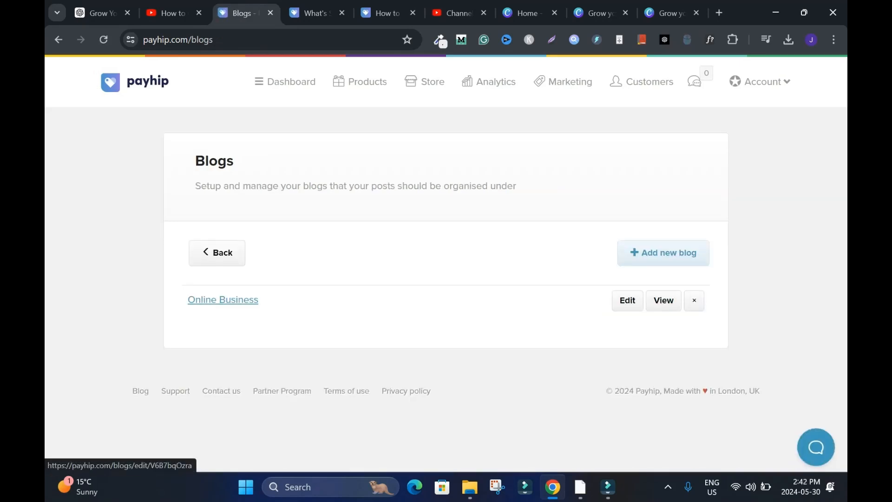
- Set the Online Business blog to allow comments but only publish them after moderation
{"action": "left_click", "coordinate": [628, 300]}
{"action": "scroll", "coordinate": [627, 300], "scroll_direction": "down", "scroll_amount": 1}
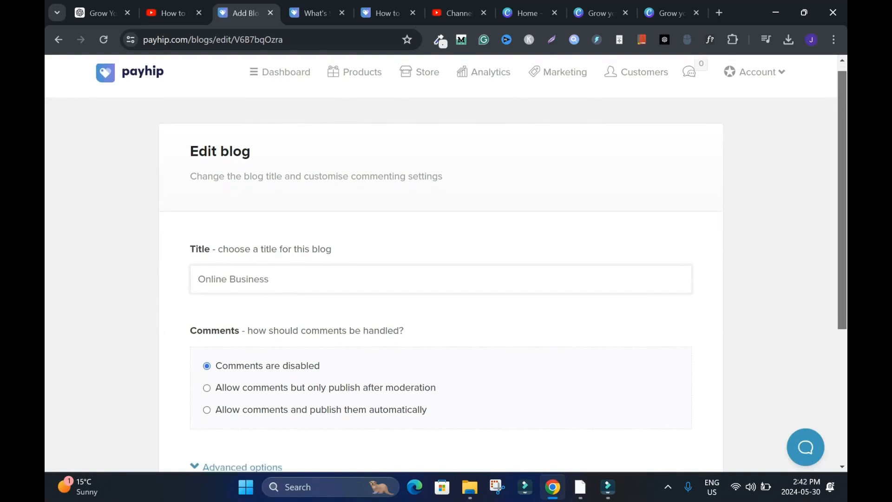
{"action": "scroll", "coordinate": [440, 263], "scroll_direction": "down", "scroll_amount": 2}
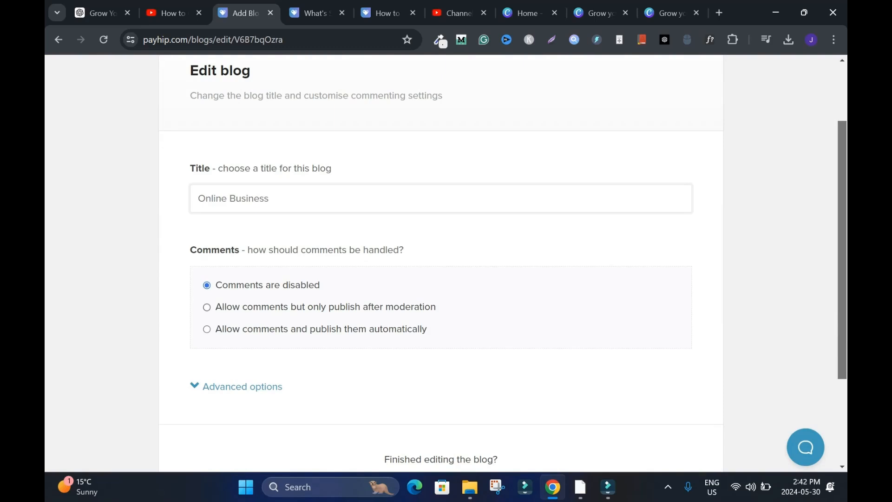
{"action": "left_click", "coordinate": [207, 308]}
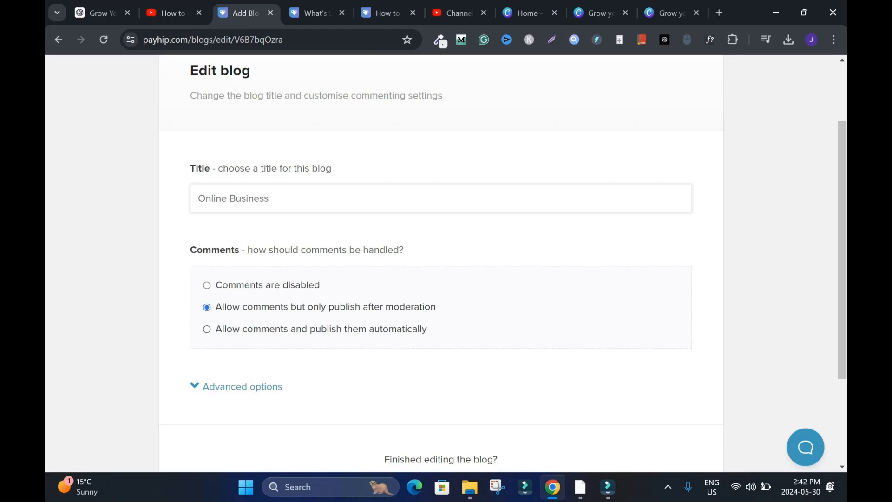
{"action": "left_click_drag", "start_coordinate": [842, 250], "coordinate": [842, 251]}
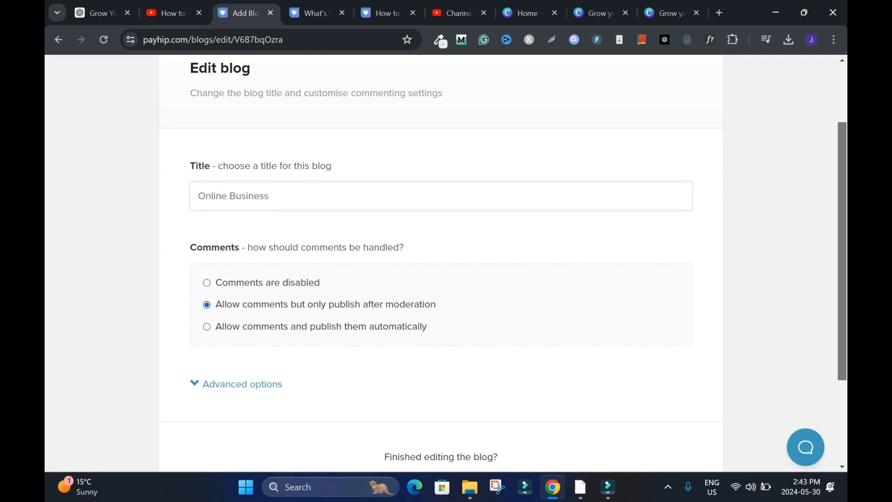
{"action": "left_click_drag", "start_coordinate": [843, 251], "coordinate": [842, 328]}
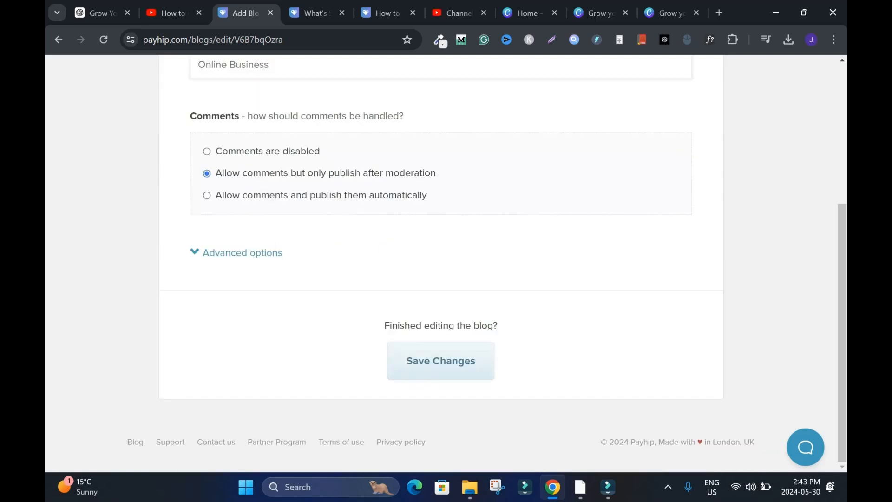
- Enable the customised page URL in the Online Business blog's advanced options and save the blog's changes
{"action": "left_click", "coordinate": [241, 252]}
{"action": "left_click", "coordinate": [194, 271]}
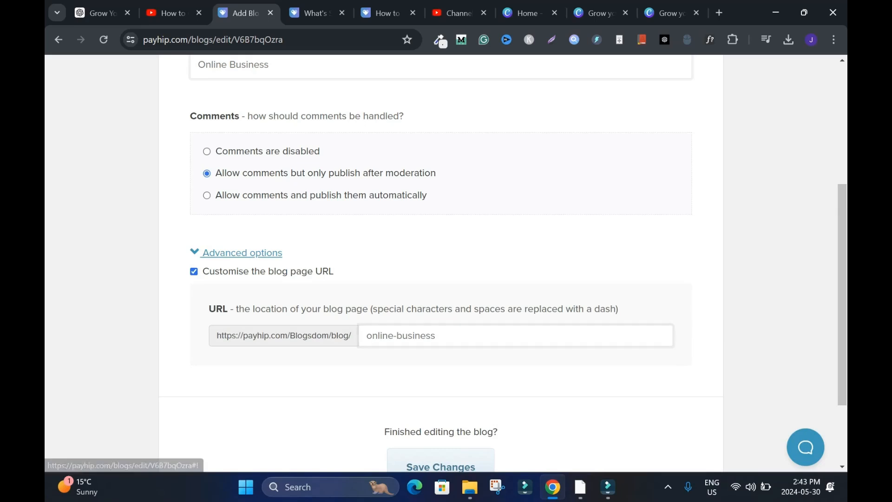
{"action": "left_click", "coordinate": [235, 252]}
{"action": "left_click", "coordinate": [441, 361]}
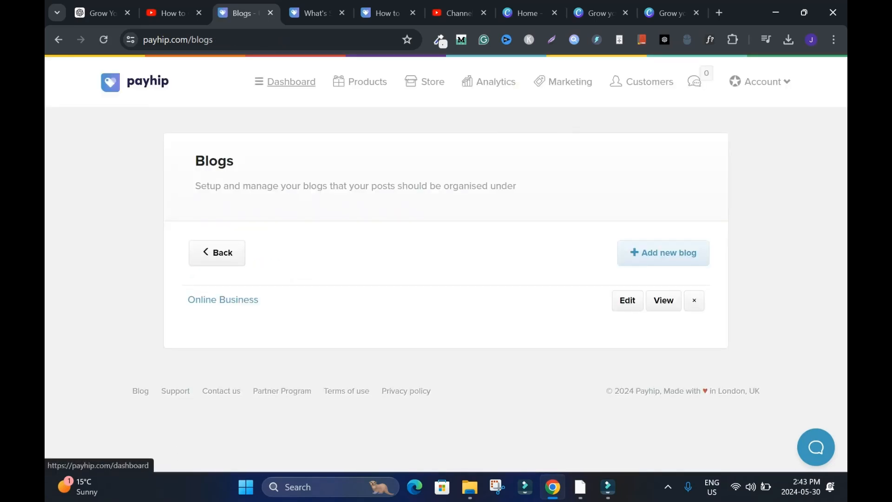
- Replace the affiliate marketing commissions post's image with the illustration of a person working at a computer desk, and save the post
{"action": "left_click", "coordinate": [292, 82]}
{"action": "scroll", "coordinate": [446, 261], "scroll_direction": "down", "scroll_amount": 7}
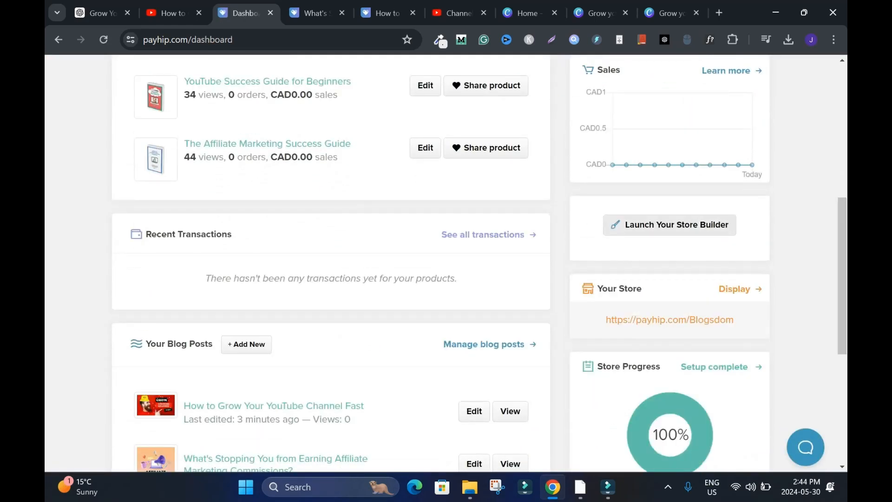
{"action": "scroll", "coordinate": [842, 274], "scroll_direction": "down", "scroll_amount": 3}
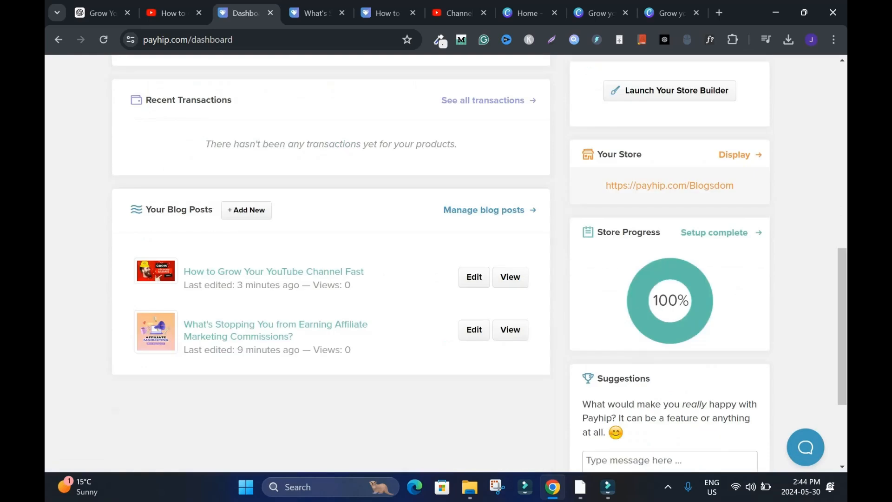
{"action": "scroll", "coordinate": [446, 260], "scroll_direction": "up", "scroll_amount": 1}
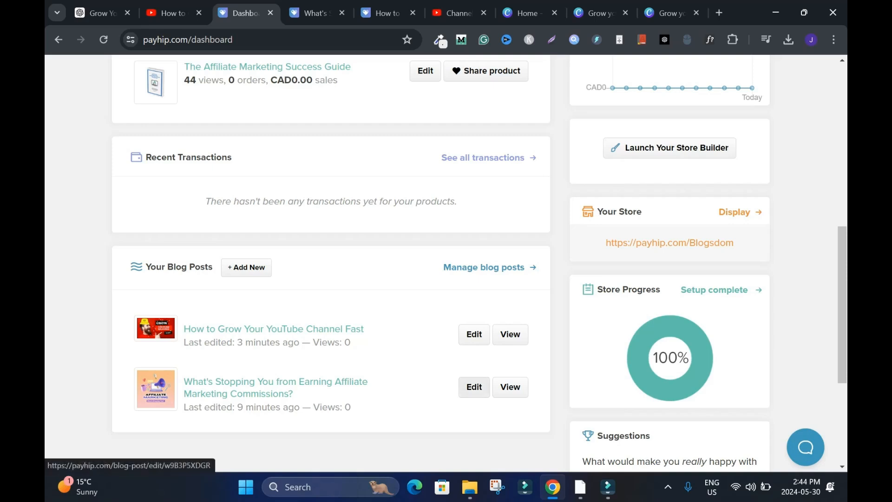
{"action": "left_click", "coordinate": [474, 387]}
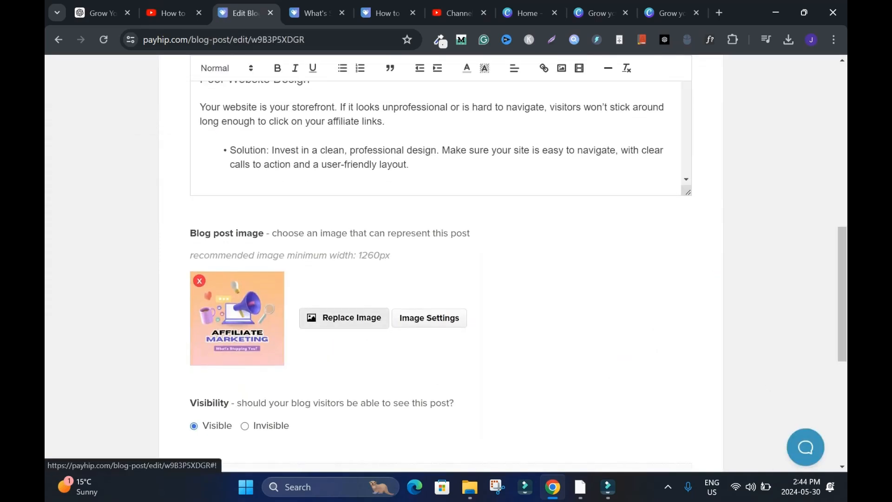
{"action": "left_click", "coordinate": [344, 317]}
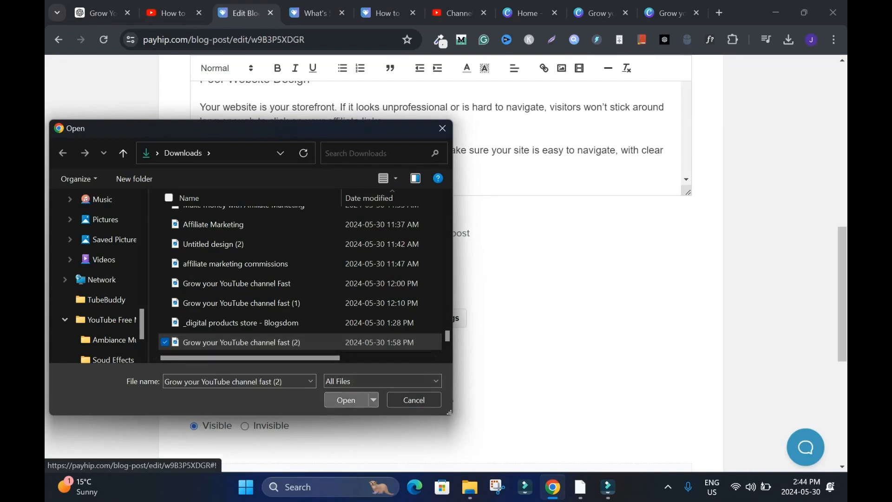
{"action": "left_click", "coordinate": [352, 400]}
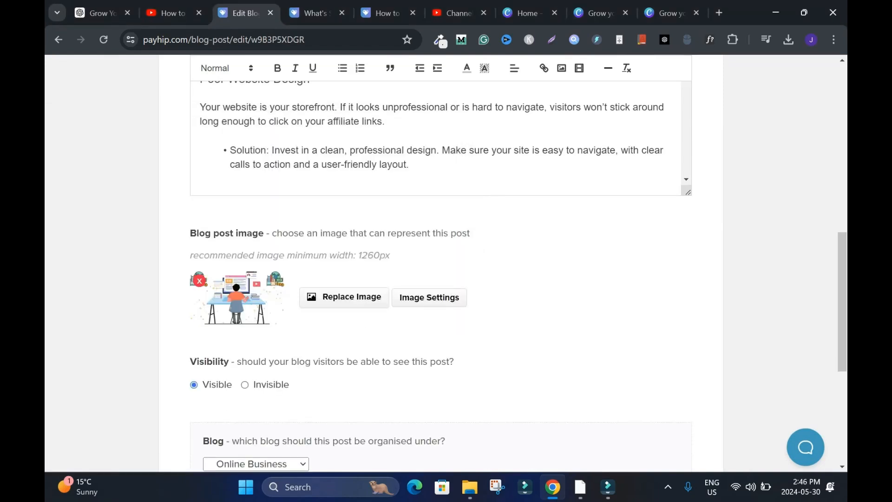
{"action": "scroll", "coordinate": [440, 326], "scroll_direction": "down", "scroll_amount": 3}
{"action": "left_click", "coordinate": [440, 458]}
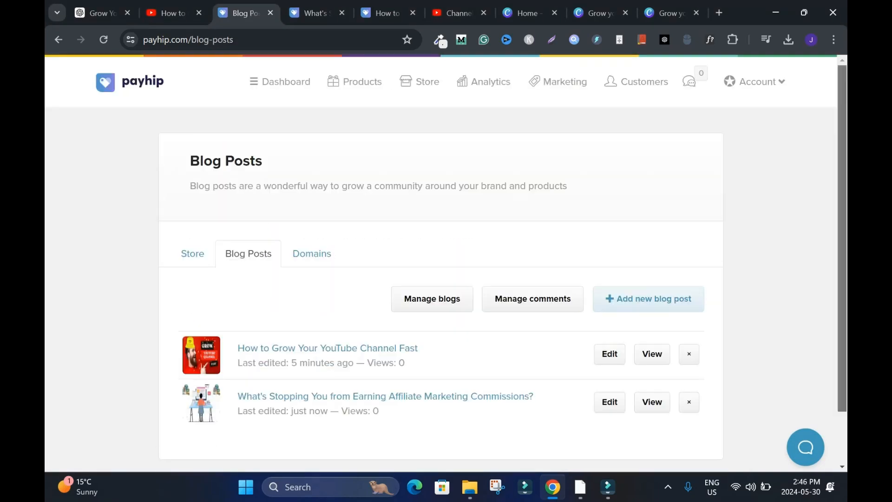
- Reopen the Online Business blog's settings, review how comments are handled, and save the blog
{"action": "left_click", "coordinate": [432, 299]}
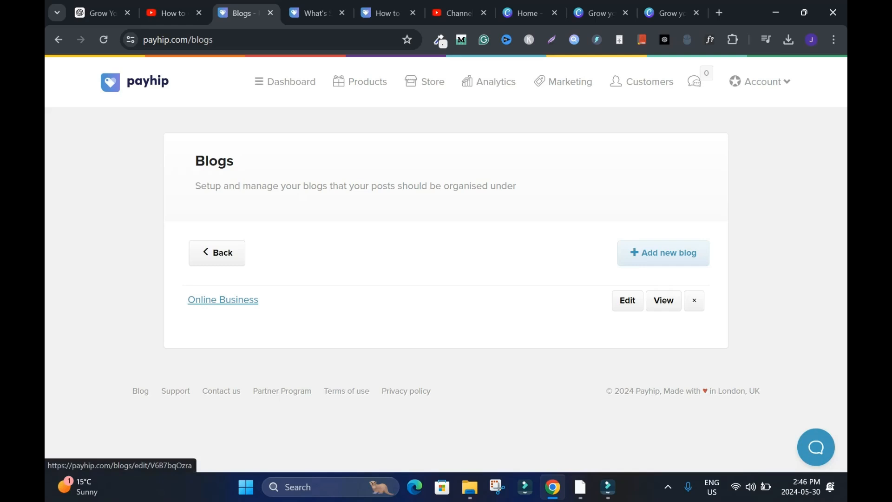
{"action": "left_click", "coordinate": [223, 300]}
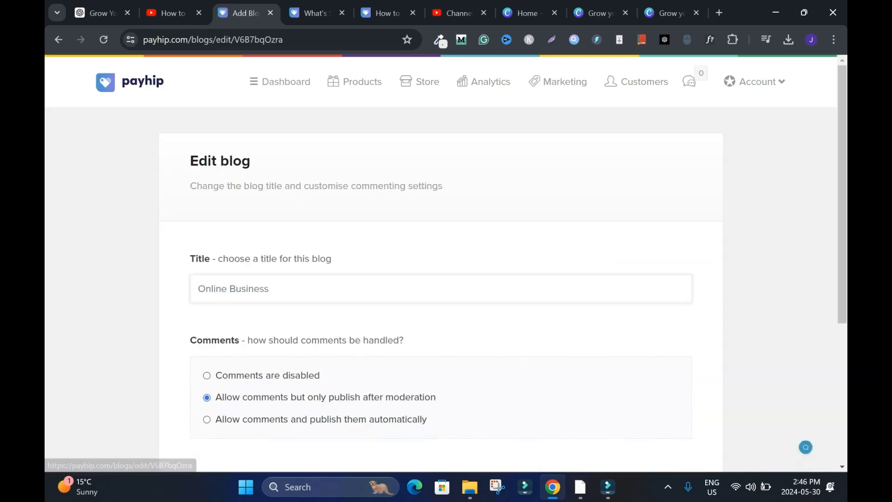
{"action": "scroll", "coordinate": [223, 300], "scroll_direction": "down", "scroll_amount": 5}
{"action": "scroll", "coordinate": [441, 260], "scroll_direction": "up", "scroll_amount": 5}
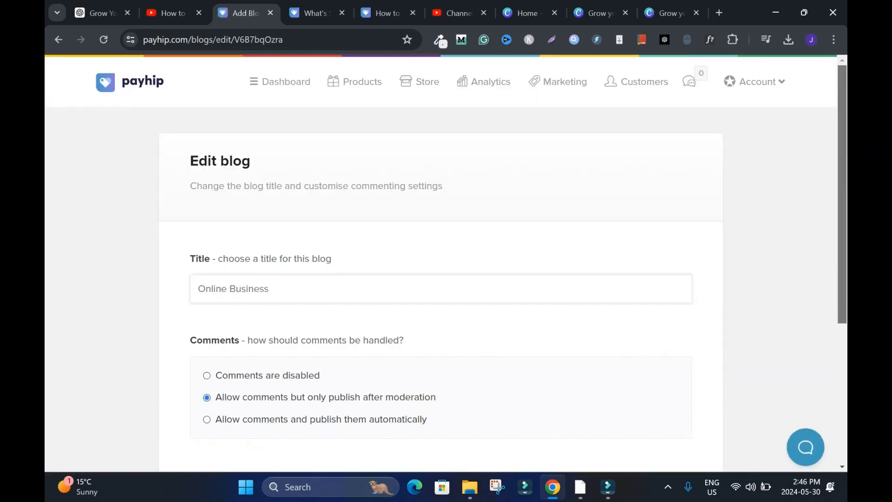
{"action": "scroll", "coordinate": [441, 260], "scroll_direction": "down", "scroll_amount": 5}
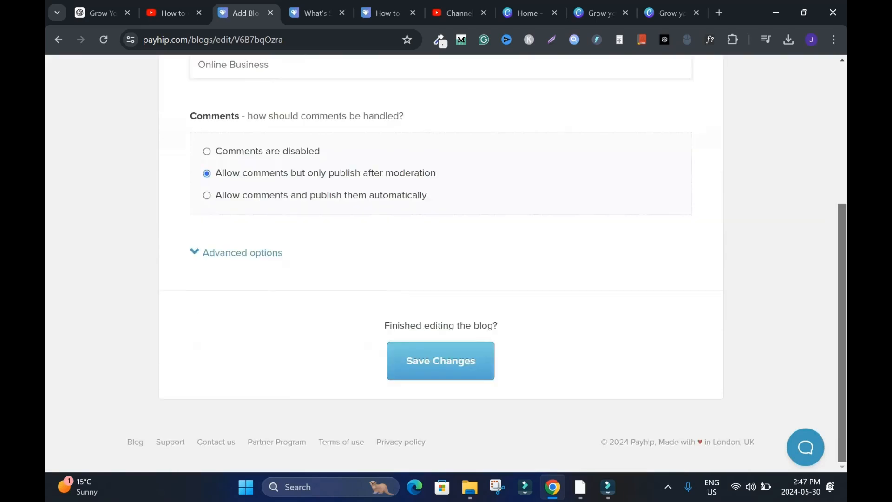
{"action": "left_click", "coordinate": [441, 361]}
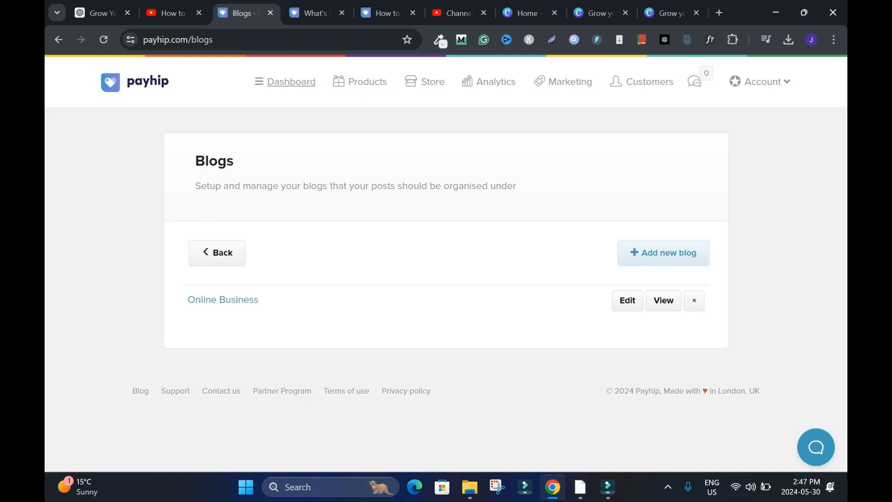
- Review the blog posts listed on the dashboard and open the page for managing blog posts
{"action": "left_click", "coordinate": [292, 82]}
{"action": "scroll", "coordinate": [446, 263], "scroll_direction": "down", "scroll_amount": 10}
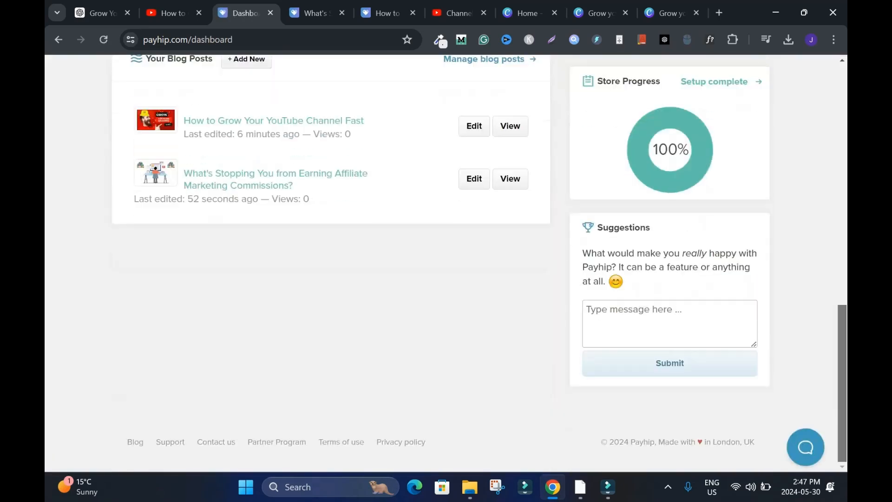
{"action": "scroll", "coordinate": [447, 263], "scroll_direction": "up", "scroll_amount": 3}
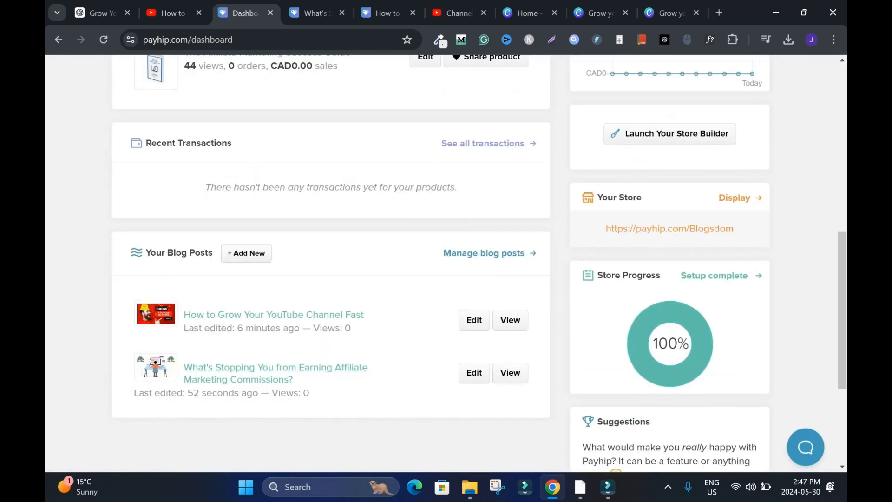
{"action": "scroll", "coordinate": [446, 263], "scroll_direction": "up", "scroll_amount": 1}
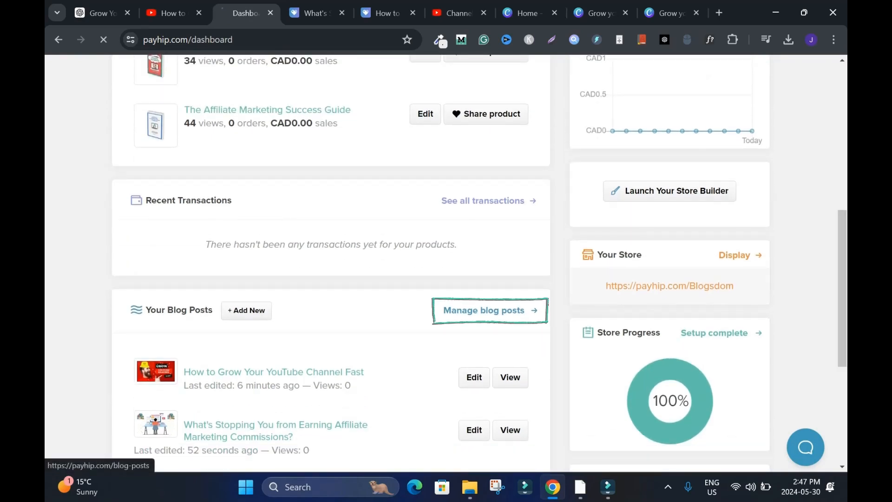
{"action": "left_click", "coordinate": [484, 311]}
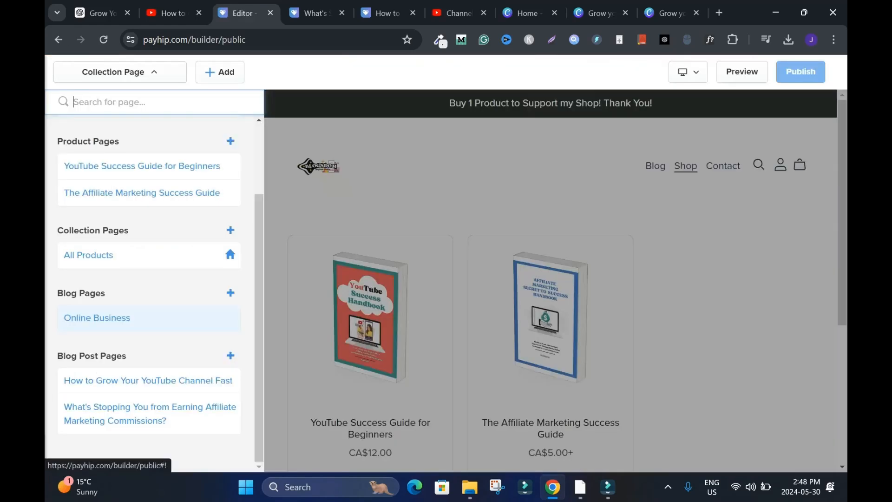
- Open the Online Business blog page in the store builder and examine its two post previews
{"action": "left_click", "coordinate": [96, 317]}
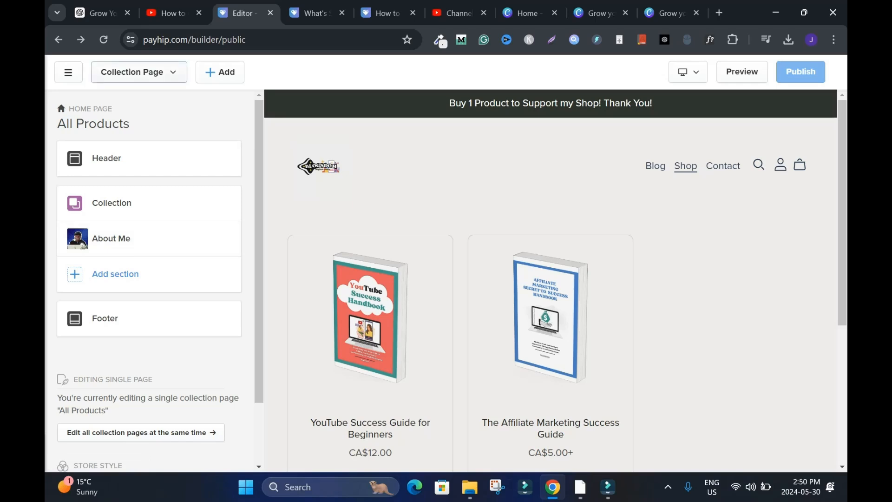
{"action": "left_click", "coordinate": [138, 72]}
{"action": "scroll", "coordinate": [149, 318], "scroll_direction": "down", "scroll_amount": 3}
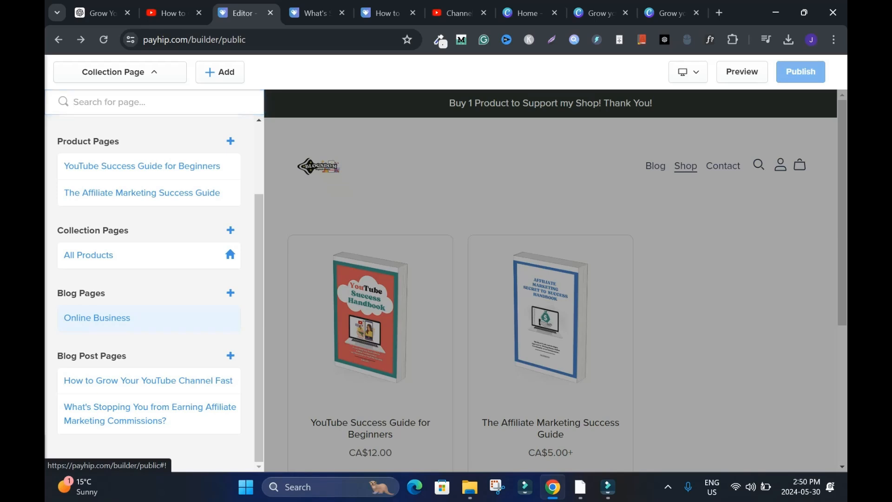
{"action": "left_click", "coordinate": [97, 318]}
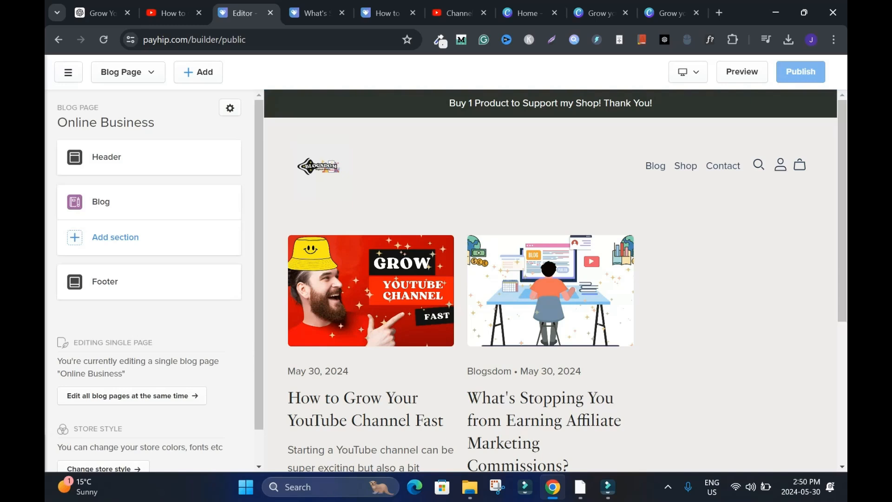
{"action": "scroll", "coordinate": [551, 279], "scroll_direction": "down", "scroll_amount": 4}
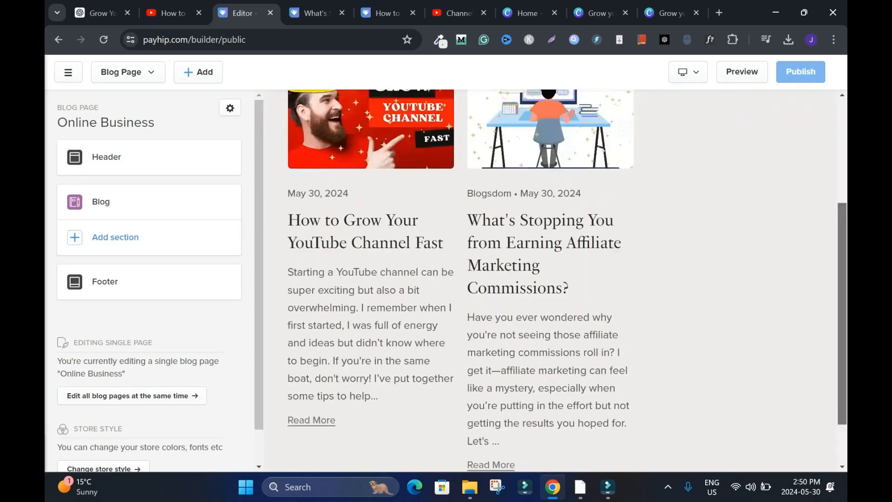
{"action": "scroll", "coordinate": [551, 279], "scroll_direction": "up", "scroll_amount": 3}
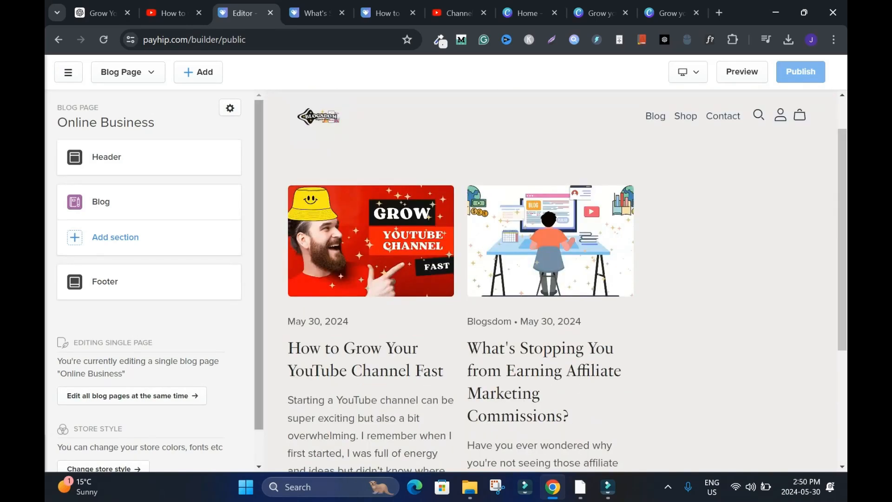
{"action": "scroll", "coordinate": [551, 279], "scroll_direction": "down", "scroll_amount": 3}
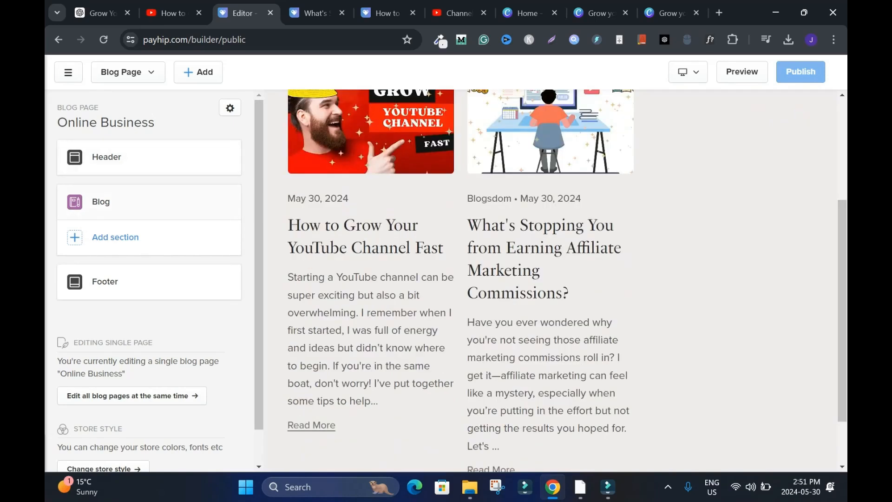
- Try the Side By Side layout for the blog section, check the preview, and set the layout back to Grid
{"action": "left_click", "coordinate": [109, 202]}
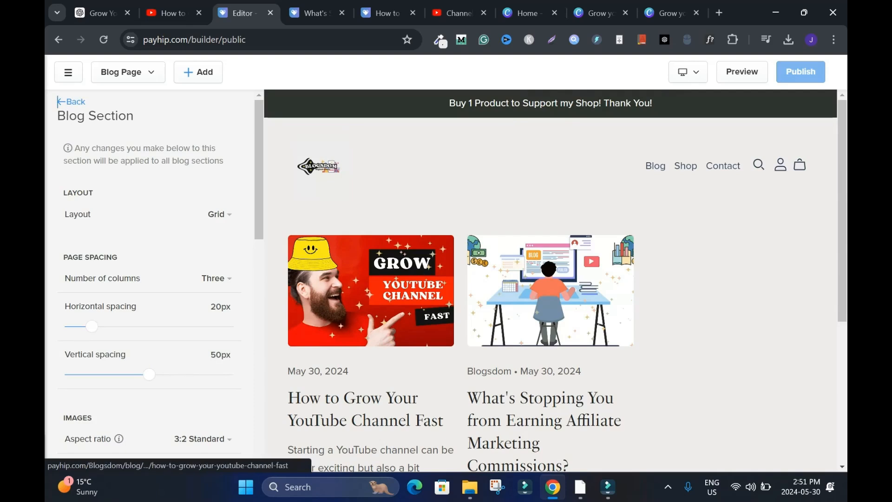
{"action": "left_click", "coordinate": [219, 215]}
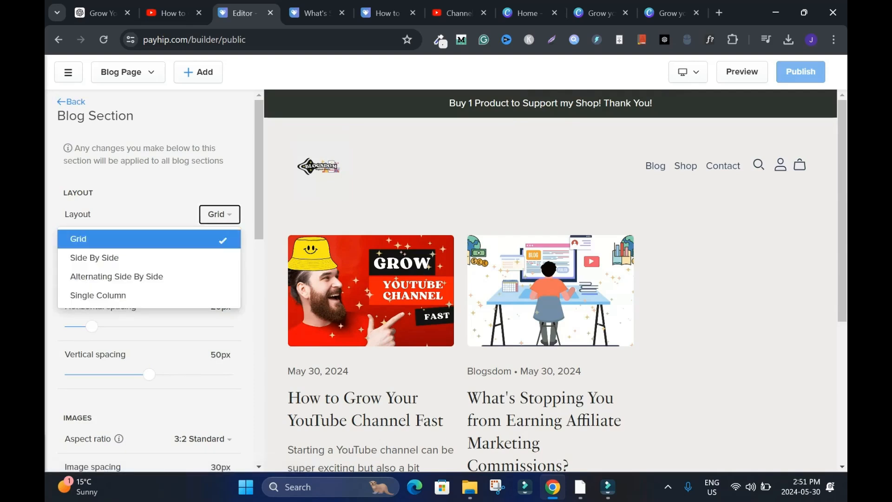
{"action": "left_click", "coordinate": [148, 258]}
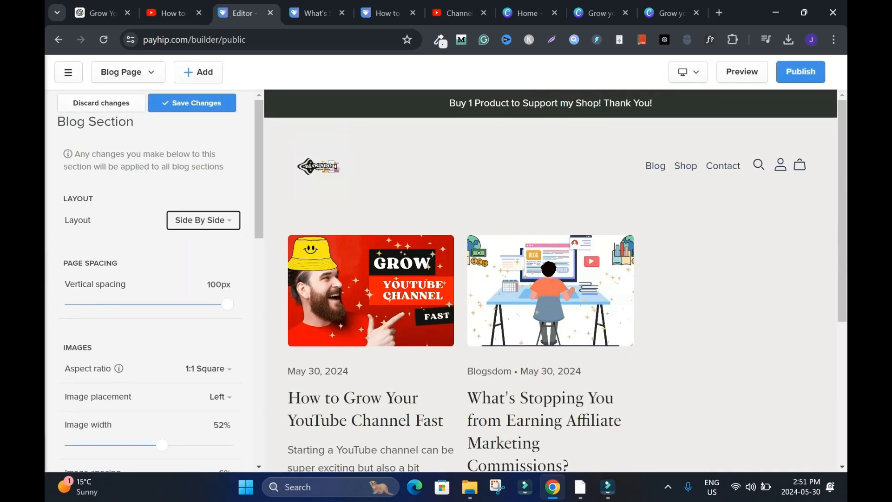
{"action": "scroll", "coordinate": [551, 280], "scroll_direction": "down", "scroll_amount": 9}
{"action": "left_click_drag", "start_coordinate": [842, 383], "coordinate": [842, 177]}
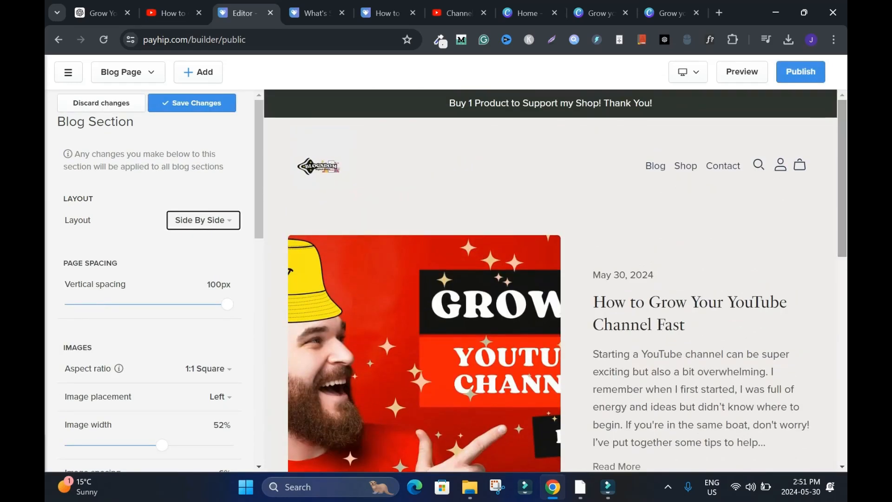
{"action": "left_click", "coordinate": [203, 220]}
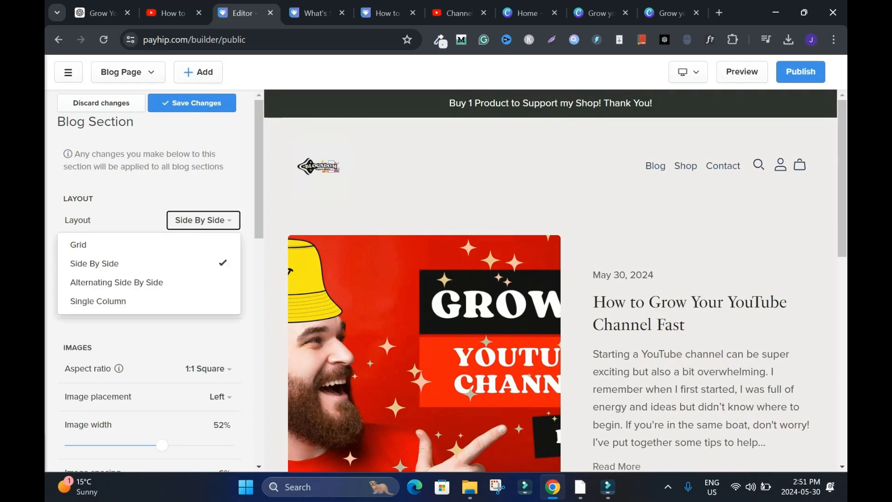
{"action": "left_click", "coordinate": [149, 245]}
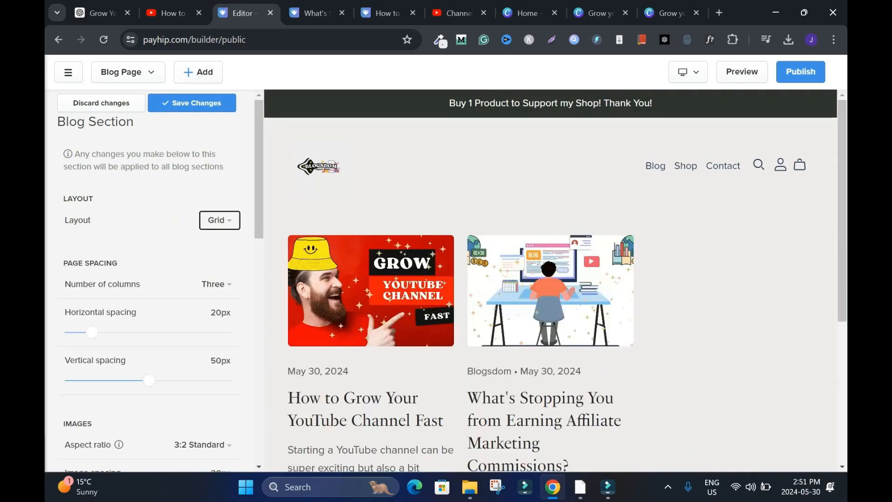
- Try the Single Column layout for the blog section, check the preview, and return the layout to Grid
{"action": "left_click", "coordinate": [220, 220]}
{"action": "left_click", "coordinate": [148, 301]}
{"action": "mouse_move", "coordinate": [843, 158]}
{"action": "left_mouse_down"}
{"action": "mouse_move", "coordinate": [843, 407]}
{"action": "mouse_move", "coordinate": [842, 158]}
{"action": "left_mouse_up"}
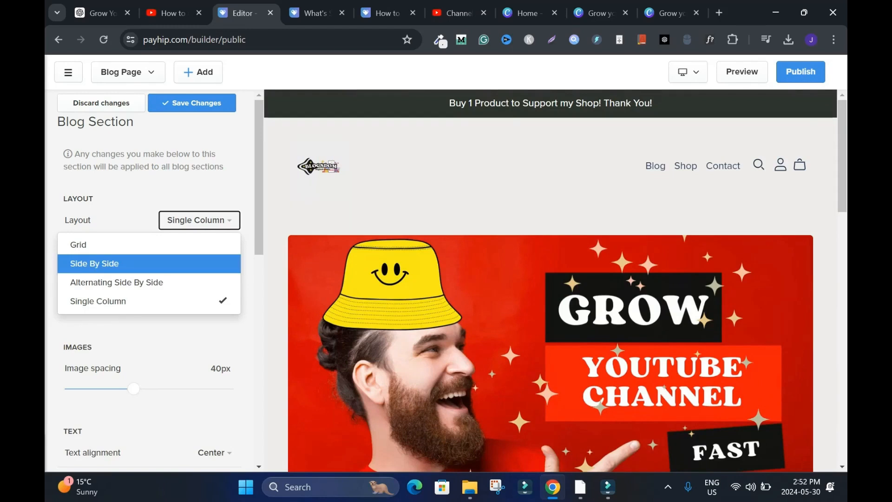
{"action": "left_click", "coordinate": [78, 245]}
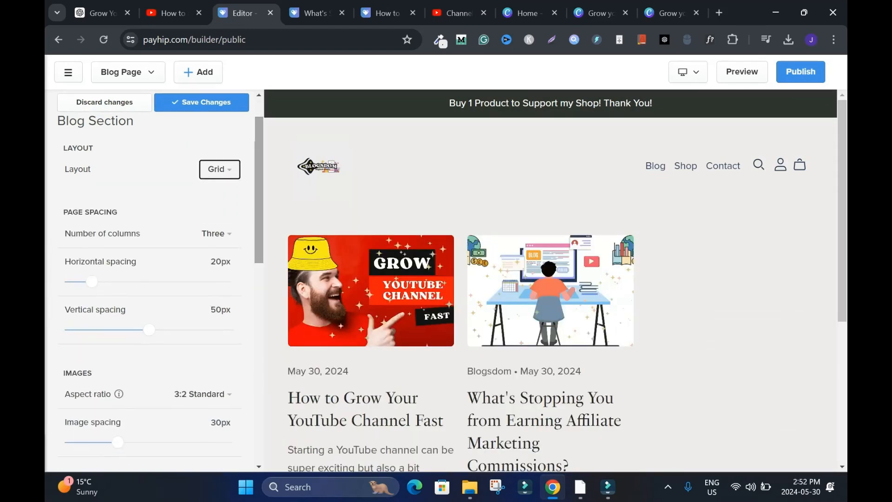
- Try the blog grid with two and four columns, compare the previews, and return it to three columns
{"action": "left_click", "coordinate": [216, 233]}
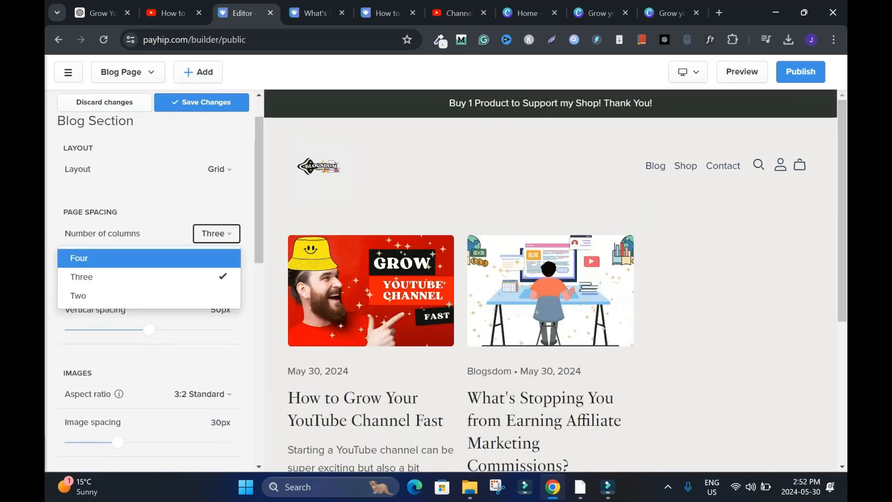
{"action": "left_click", "coordinate": [78, 296]}
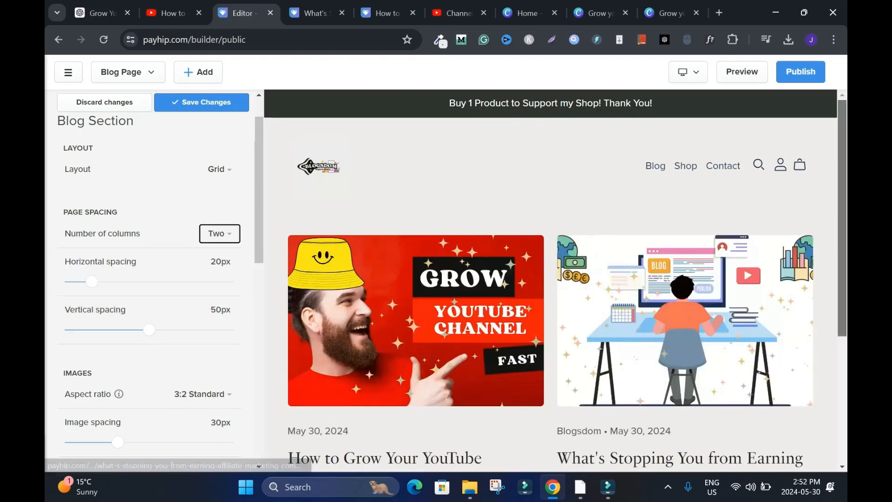
{"action": "scroll", "coordinate": [553, 279], "scroll_direction": "down", "scroll_amount": 4}
{"action": "left_click_drag", "start_coordinate": [842, 329], "coordinate": [843, 223]}
{"action": "left_click", "coordinate": [219, 234]}
{"action": "left_click", "coordinate": [78, 255]}
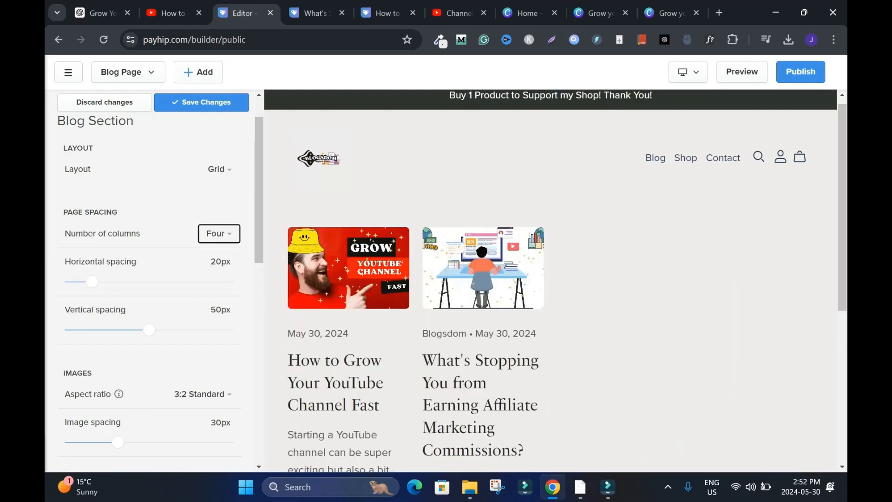
{"action": "left_click", "coordinate": [219, 233]}
{"action": "left_click", "coordinate": [79, 277]}
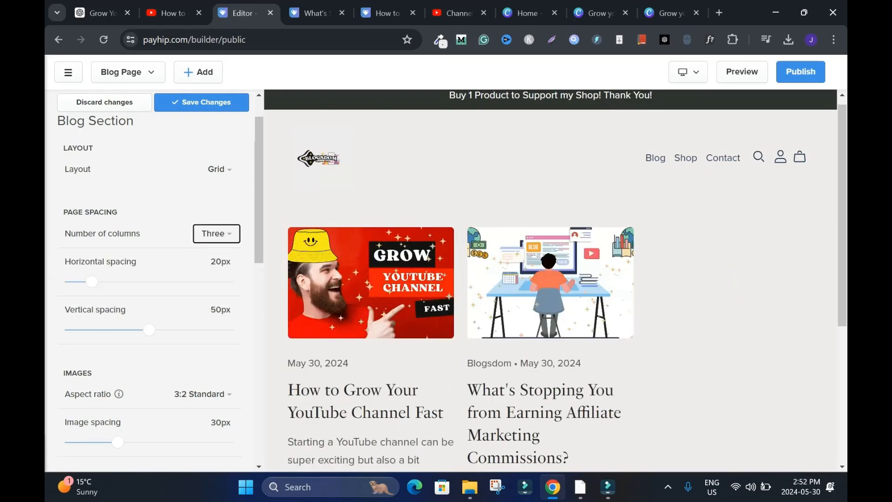
- Set the blog grid's number of columns to Two and check both post previews
{"action": "left_click", "coordinate": [217, 233]}
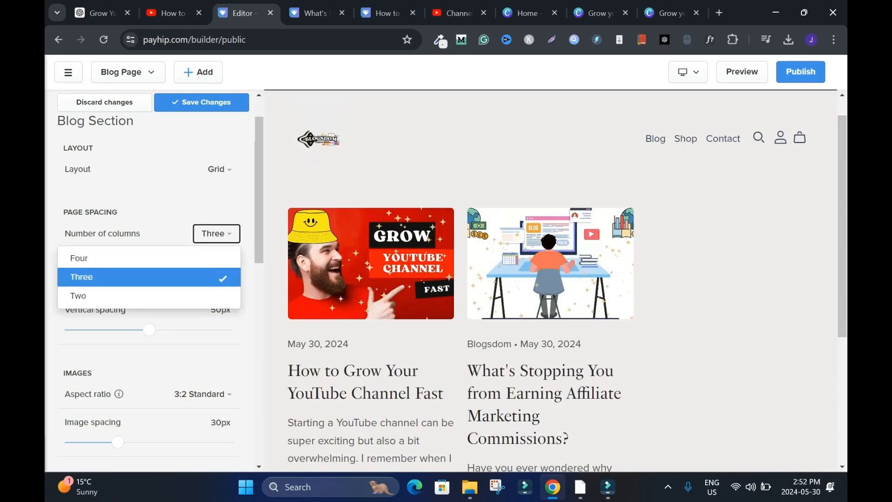
{"action": "left_click", "coordinate": [78, 295]}
{"action": "left_click_drag", "start_coordinate": [842, 235], "coordinate": [842, 326]}
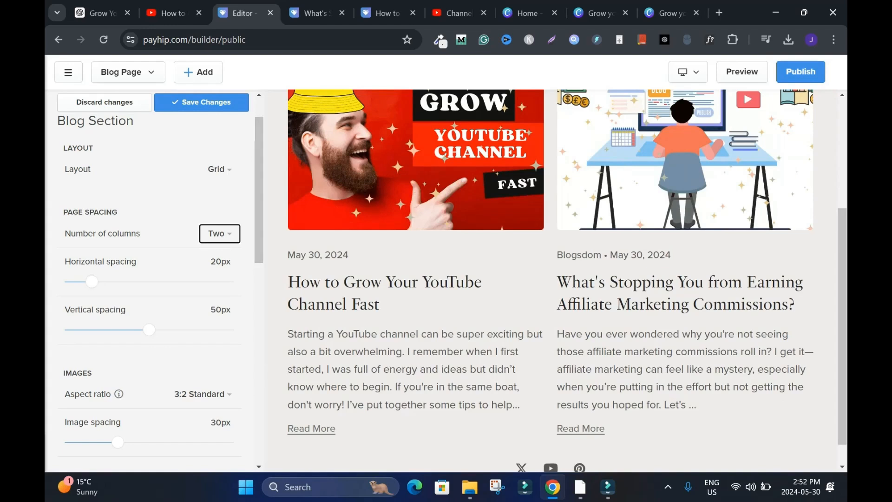
- Try the Adapt and 1:1 Square aspect ratios for the blog images, and set the ratio to 3:2 Standard
{"action": "left_click_drag", "start_coordinate": [259, 190], "coordinate": [259, 264]}
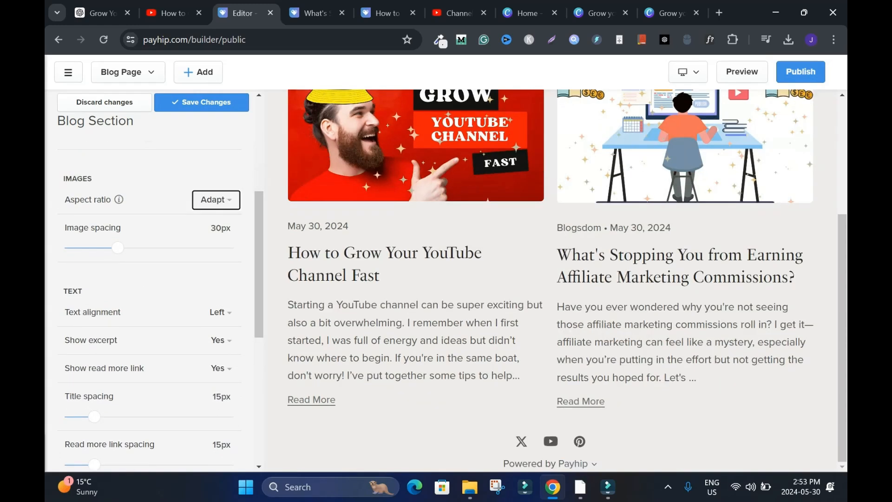
{"action": "left_click", "coordinate": [216, 199]}
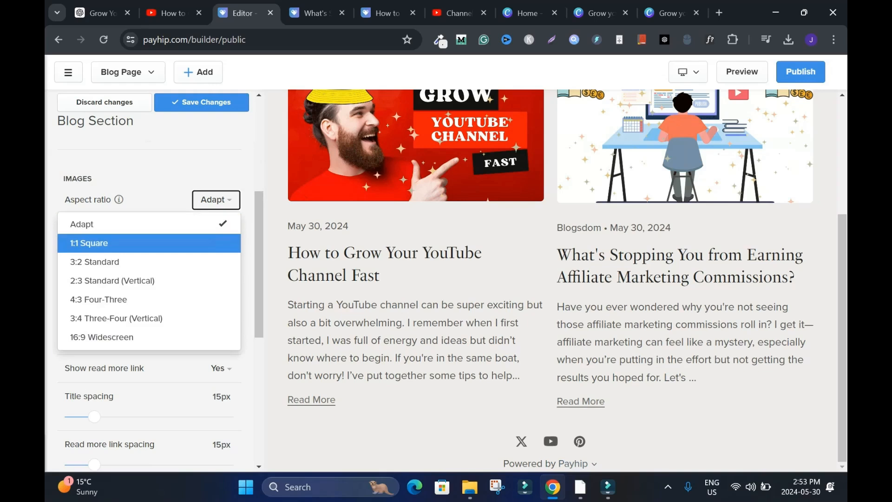
{"action": "left_click", "coordinate": [89, 243]}
{"action": "left_click_drag", "start_coordinate": [843, 203], "coordinate": [842, 241]}
{"action": "left_click", "coordinate": [208, 199]}
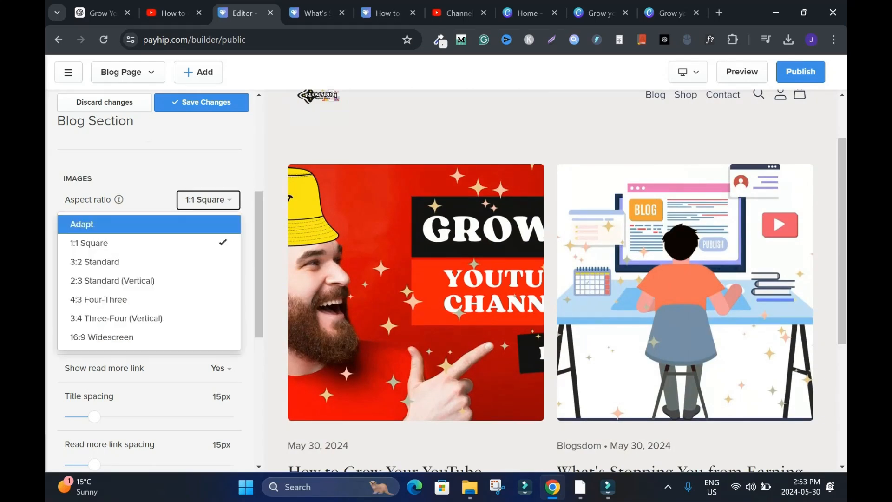
{"action": "left_click", "coordinate": [82, 224]}
{"action": "left_click", "coordinate": [216, 199]}
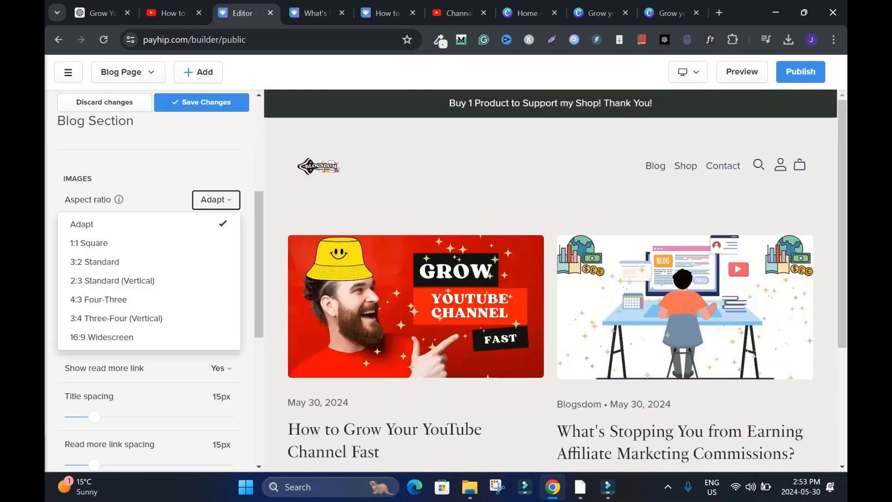
{"action": "left_click", "coordinate": [95, 261]}
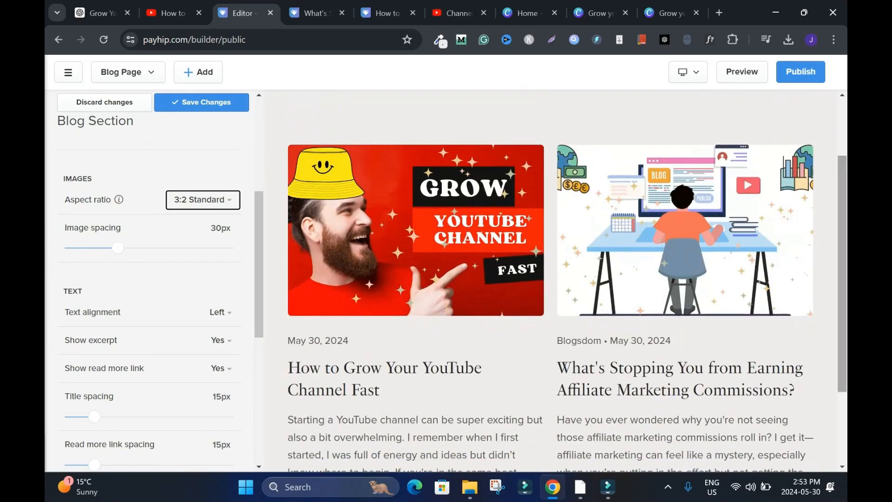
- Compare the Adapt aspect ratio with 3:2 Standard once more and keep the blog images at 3:2 Standard
{"action": "left_click", "coordinate": [203, 200]}
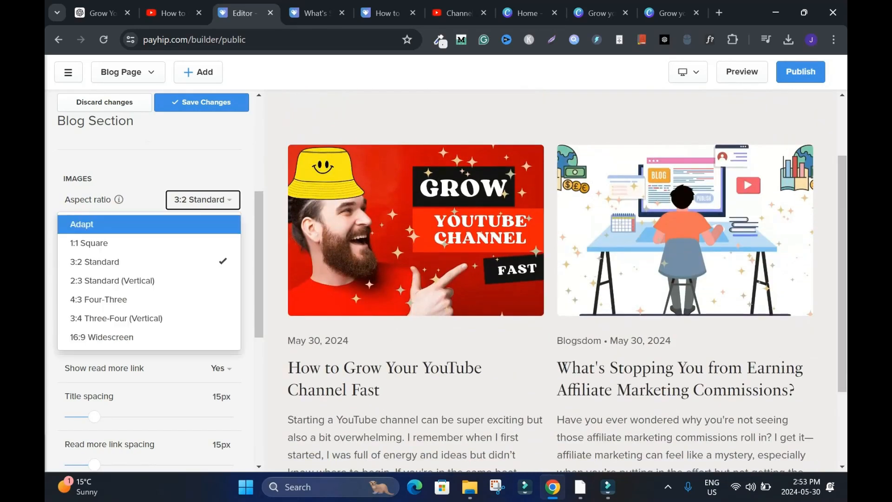
{"action": "left_click", "coordinate": [82, 225]}
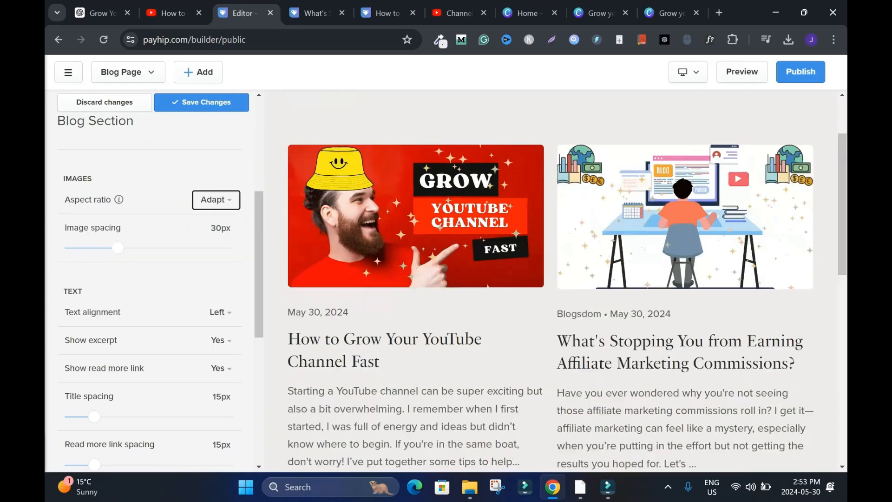
{"action": "left_click", "coordinate": [216, 200]}
{"action": "left_click", "coordinate": [94, 261]}
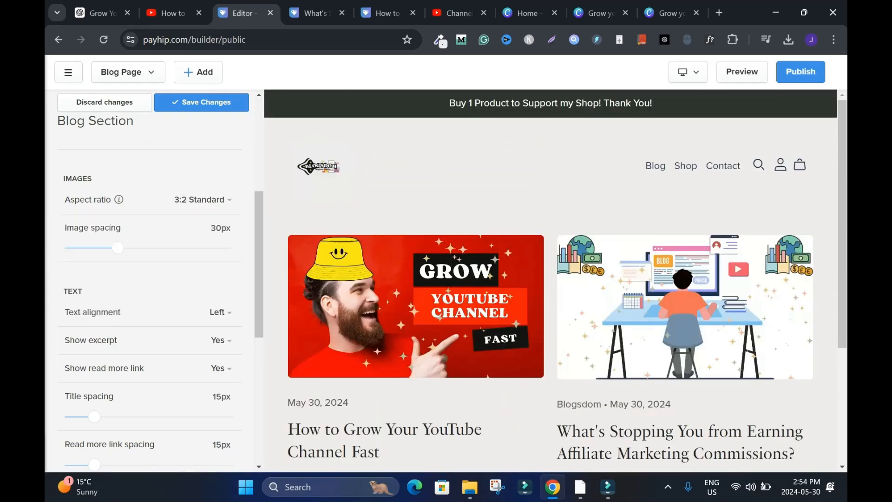
{"action": "scroll", "coordinate": [555, 279], "scroll_direction": "down", "scroll_amount": 3}
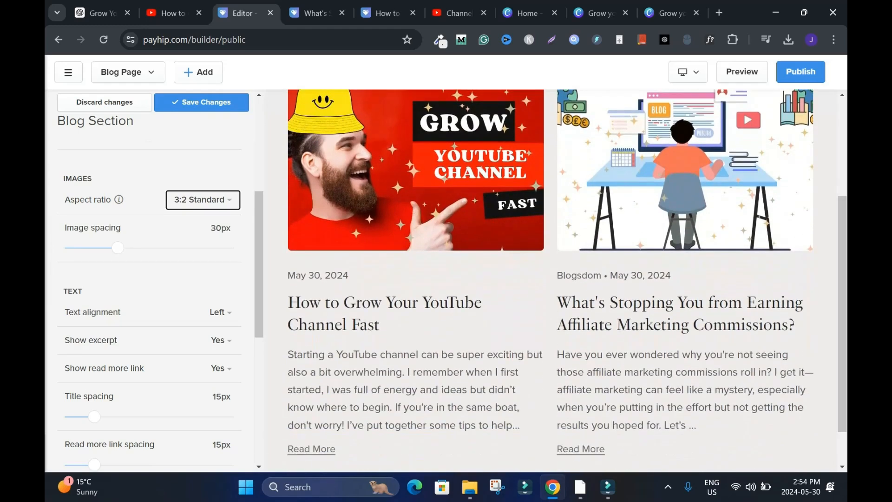
- Try Center and Right text alignment for the blog post previews, and return the alignment to Left
{"action": "scroll", "coordinate": [154, 279], "scroll_direction": "down", "scroll_amount": 2}
{"action": "scroll", "coordinate": [154, 279], "scroll_direction": "down", "scroll_amount": 2}
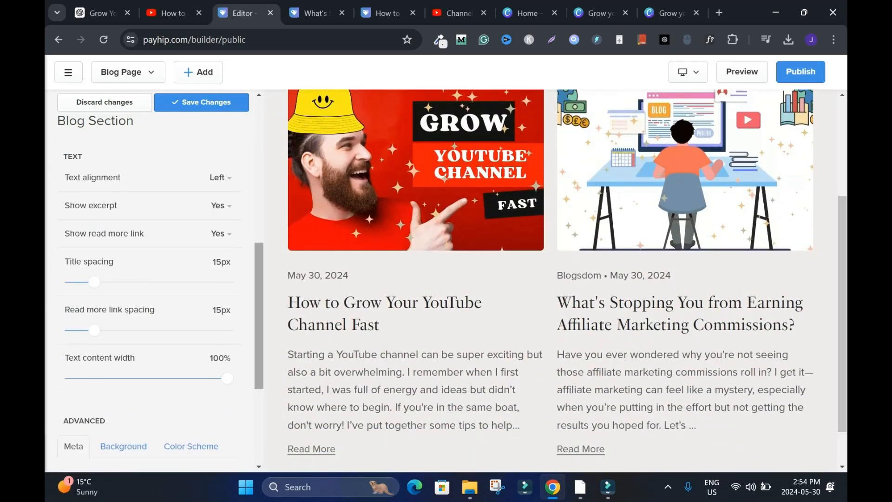
{"action": "left_click", "coordinate": [220, 178]}
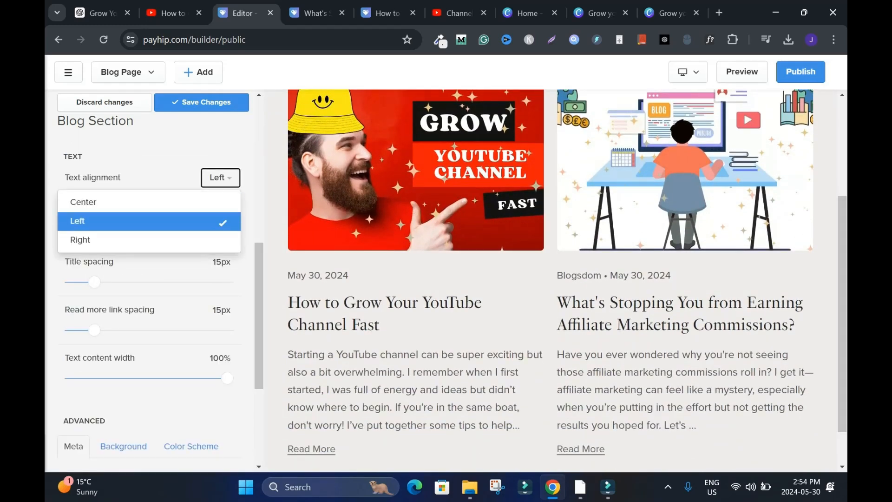
{"action": "left_click", "coordinate": [83, 202]}
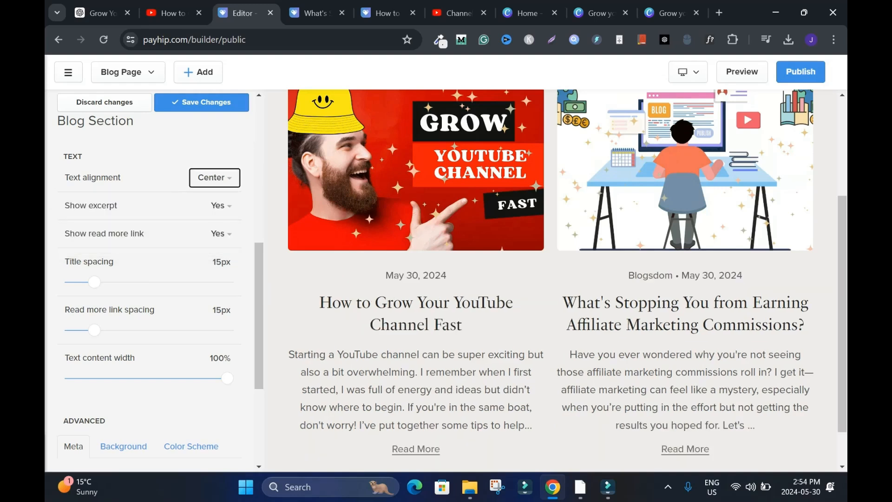
{"action": "left_click", "coordinate": [215, 177]}
{"action": "left_click", "coordinate": [77, 220]}
{"action": "left_click", "coordinate": [221, 177]}
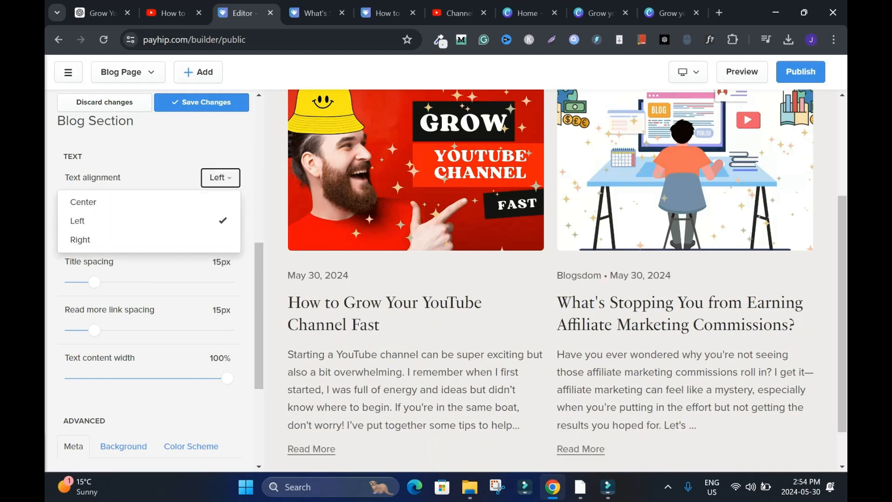
{"action": "left_click", "coordinate": [80, 240]}
{"action": "left_click", "coordinate": [217, 177]}
{"action": "left_click", "coordinate": [77, 220]}
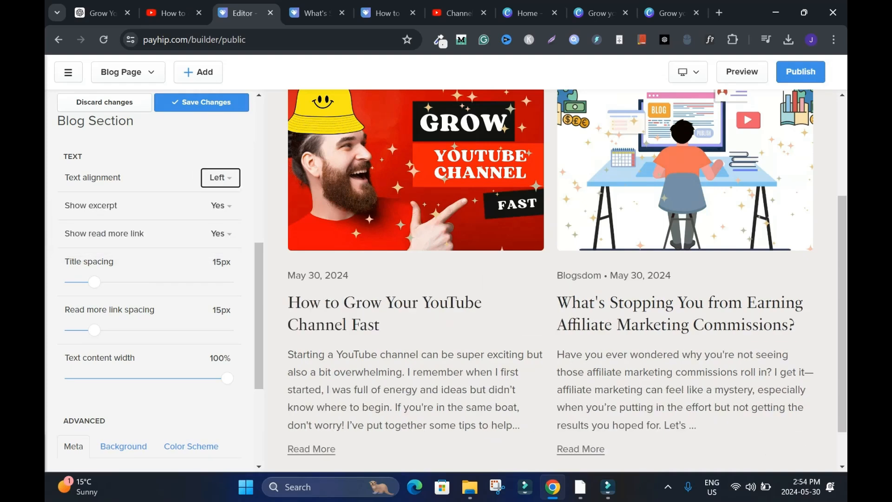
- Review the remaining text and meta settings, save the blog section changes, and publish the store
{"action": "scroll", "coordinate": [149, 279], "scroll_direction": "down", "scroll_amount": 1}
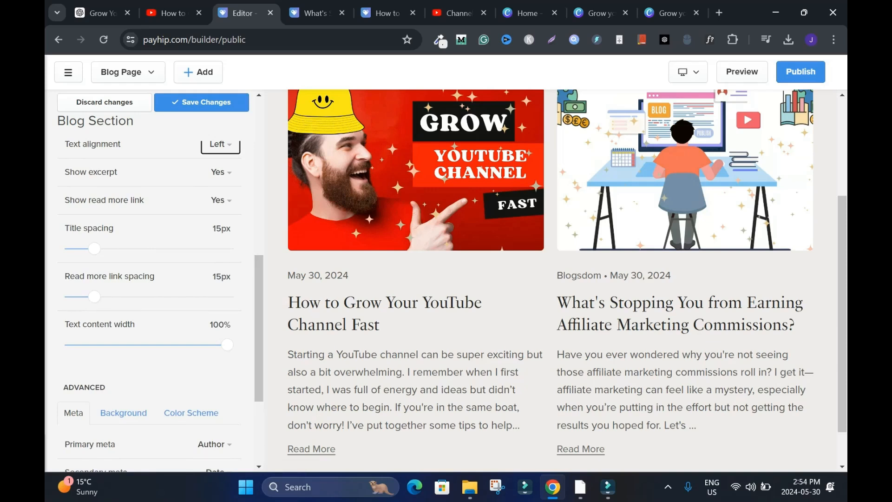
{"action": "scroll", "coordinate": [154, 279], "scroll_direction": "down", "scroll_amount": 3}
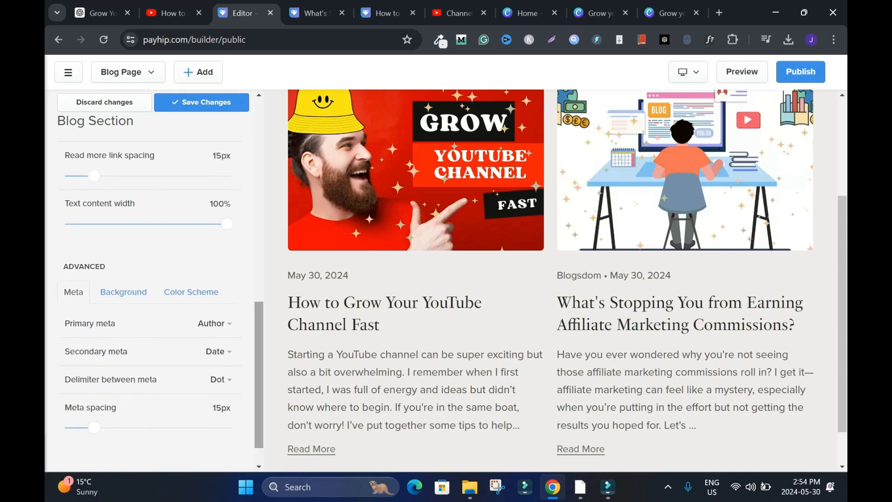
{"action": "scroll", "coordinate": [153, 302], "scroll_direction": "down", "scroll_amount": 1}
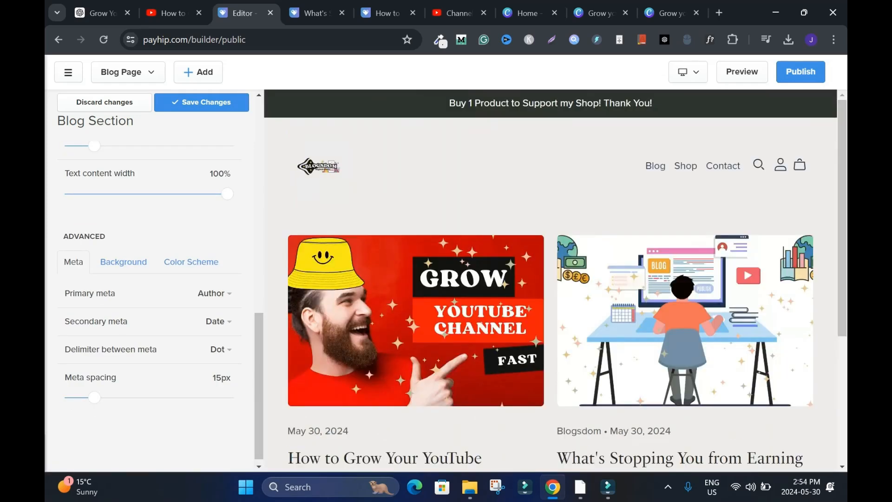
{"action": "left_click", "coordinate": [202, 102]}
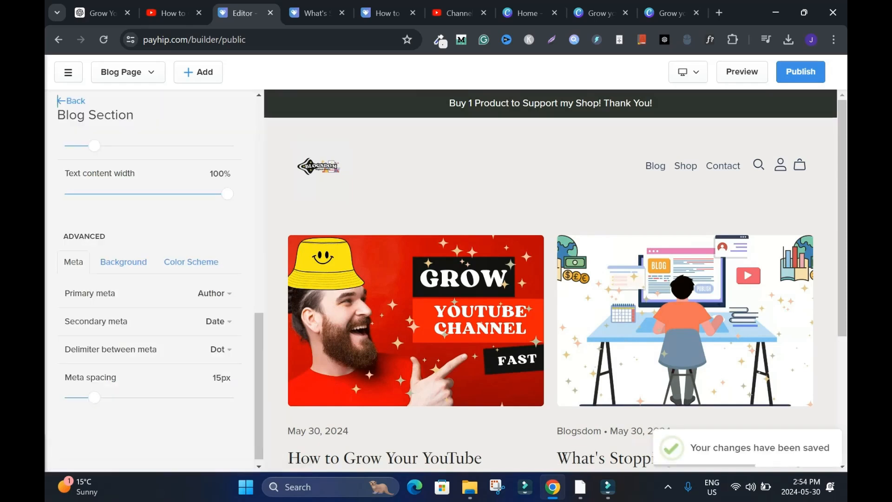
{"action": "left_click", "coordinate": [801, 72]}
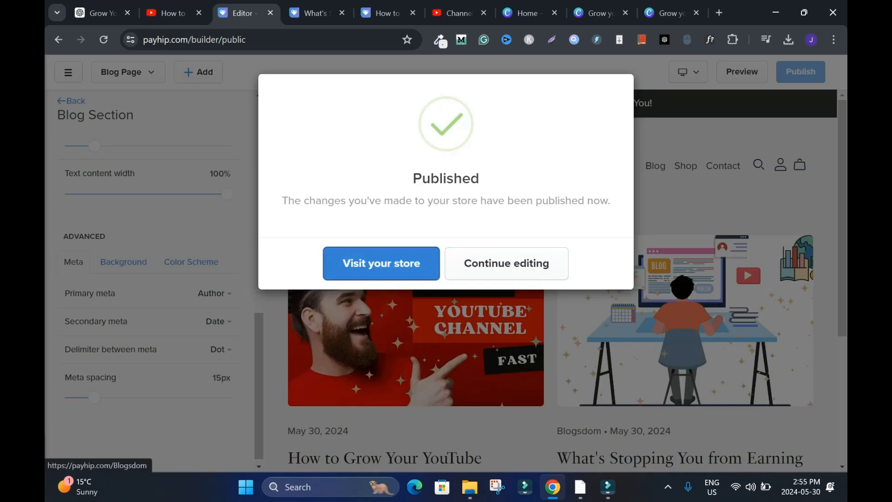
- Visit the published store, examine its product listing and About Me section, and open its Blog page
{"action": "left_click", "coordinate": [381, 263]}
{"action": "scroll", "coordinate": [446, 232], "scroll_direction": "down", "scroll_amount": 4}
{"action": "scroll", "coordinate": [441, 263], "scroll_direction": "down", "scroll_amount": 2}
{"action": "scroll", "coordinate": [441, 263], "scroll_direction": "up", "scroll_amount": 6}
{"action": "scroll", "coordinate": [441, 263], "scroll_direction": "down", "scroll_amount": 6}
{"action": "scroll", "coordinate": [441, 263], "scroll_direction": "up", "scroll_amount": 6}
{"action": "scroll", "coordinate": [632, 137], "scroll_direction": "down", "scroll_amount": 6}
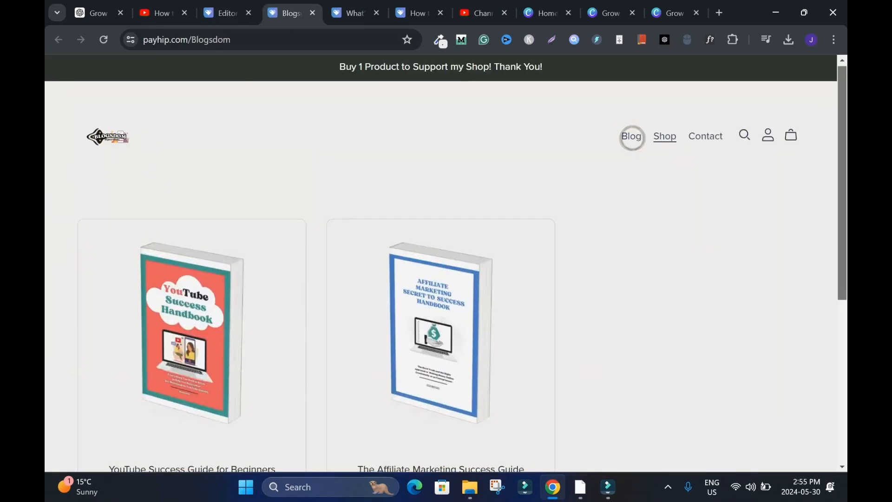
{"action": "scroll", "coordinate": [631, 138], "scroll_direction": "up", "scroll_amount": 1}
{"action": "scroll", "coordinate": [632, 138], "scroll_direction": "up", "scroll_amount": 6}
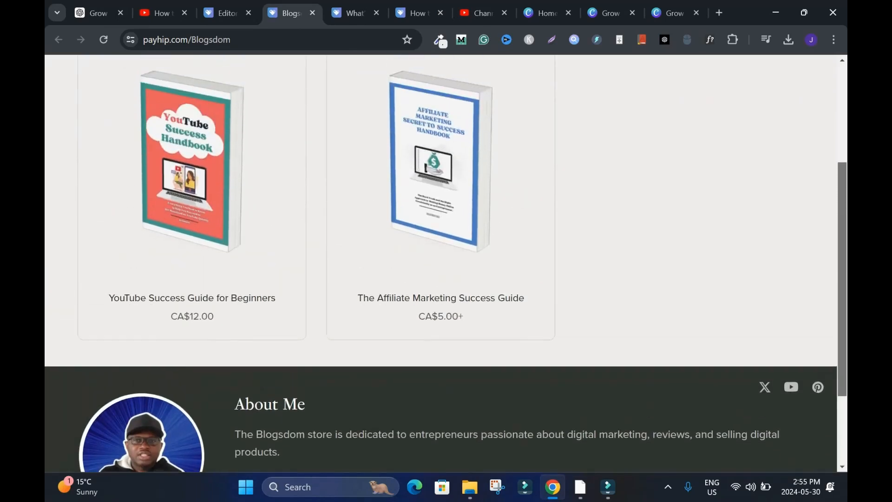
{"action": "left_click", "coordinate": [630, 138]}
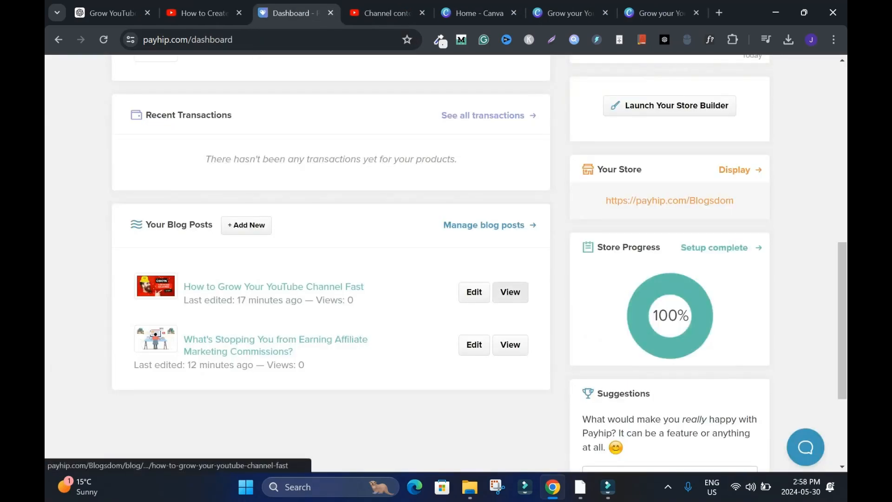
- View the published YouTube growth and affiliate marketing posts from the dashboard, reading the latter through to its conclusion
{"action": "left_click", "coordinate": [510, 292]}
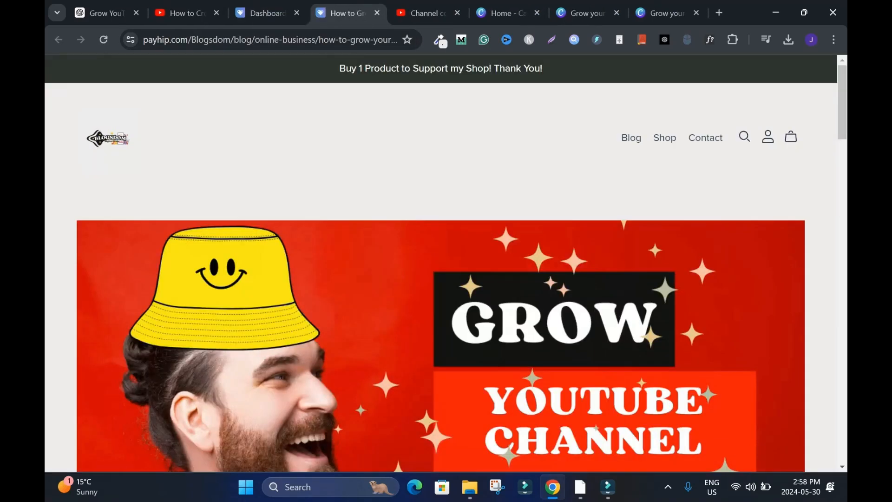
{"action": "mouse_move", "coordinate": [842, 103]}
{"action": "left_mouse_down"}
{"action": "mouse_move", "coordinate": [842, 425]}
{"action": "mouse_move", "coordinate": [842, 102]}
{"action": "left_mouse_up"}
{"action": "key", "text": "ctrl+shift+Tab"}
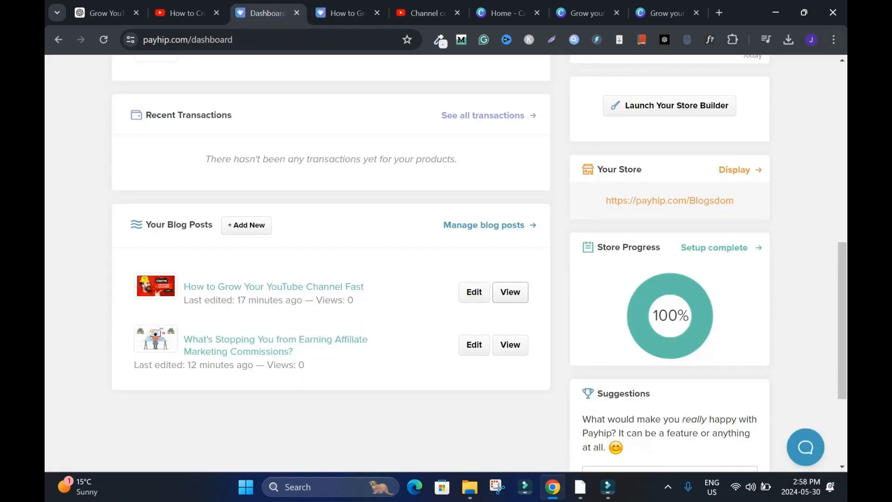
{"action": "right_click", "coordinate": [506, 349]}
{"action": "left_click", "coordinate": [535, 223]}
{"action": "left_click_drag", "start_coordinate": [842, 94], "coordinate": [842, 410]}
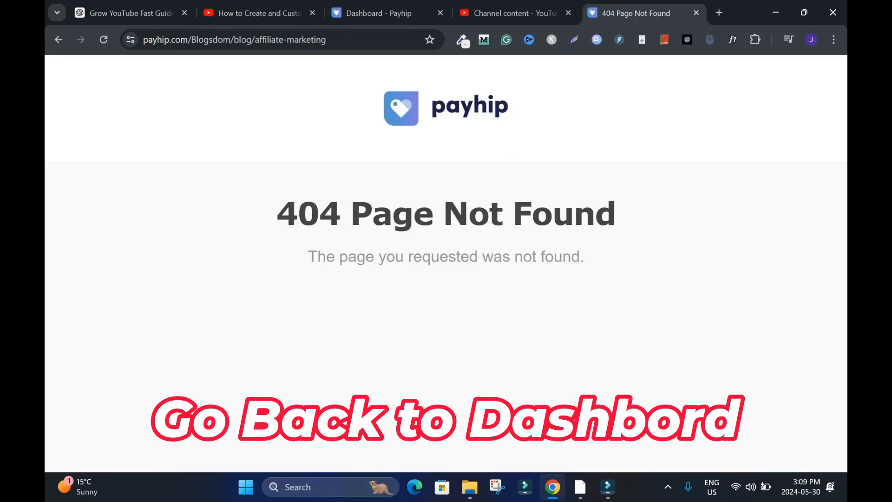
- Return to the Payhip dashboard and launch the store builder
{"action": "left_click", "coordinate": [372, 13]}
{"action": "scroll", "coordinate": [674, 207], "scroll_direction": "down", "scroll_amount": 8}
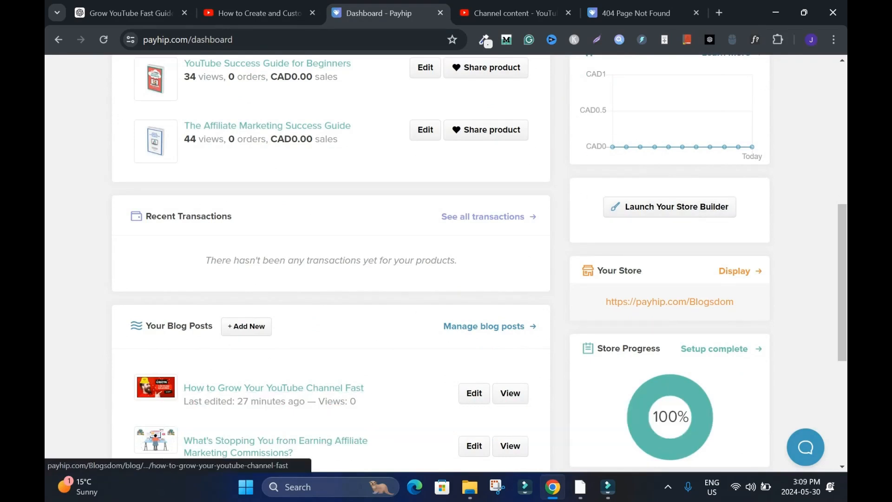
{"action": "left_click", "coordinate": [669, 206]}
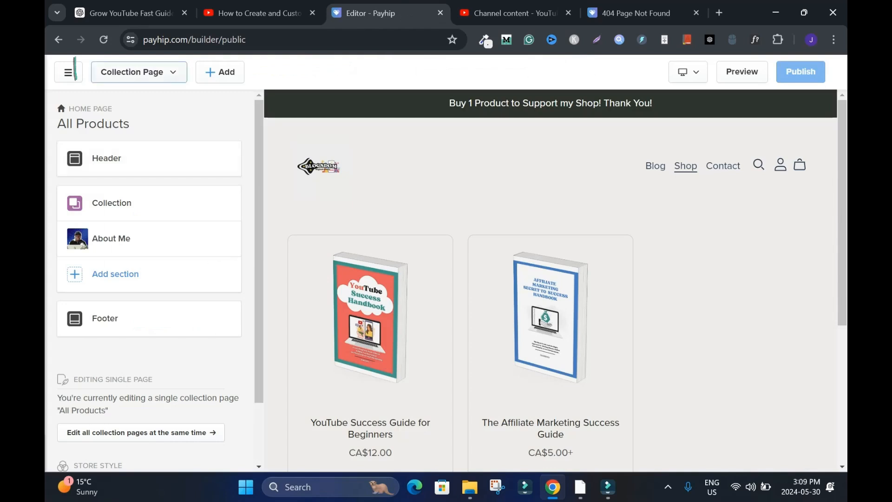
{"action": "left_click", "coordinate": [139, 72]}
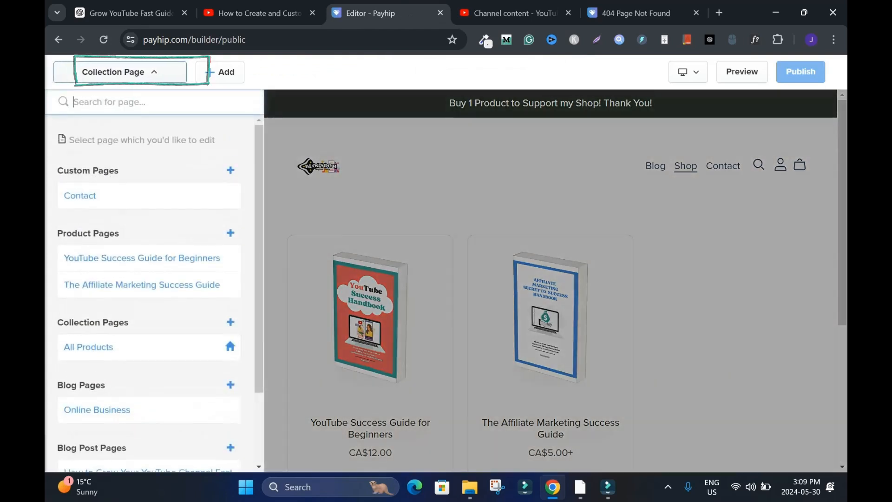
{"action": "left_click", "coordinate": [139, 73]}
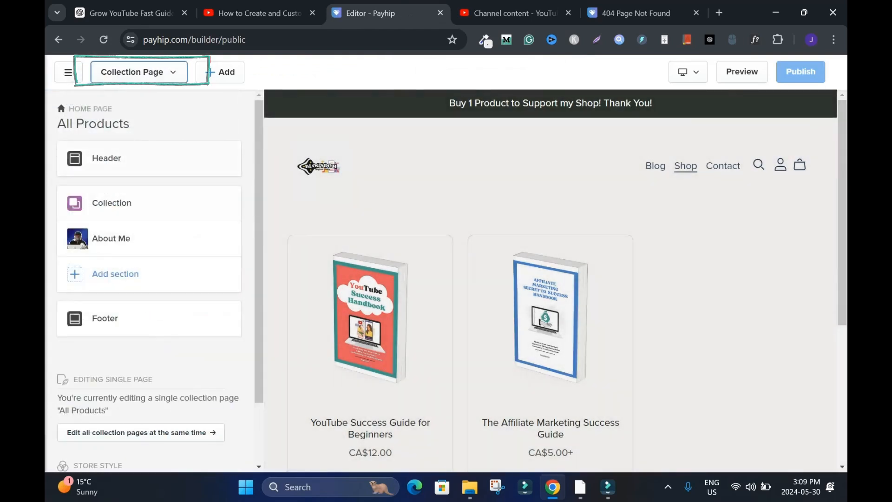
{"action": "left_click", "coordinate": [139, 72]}
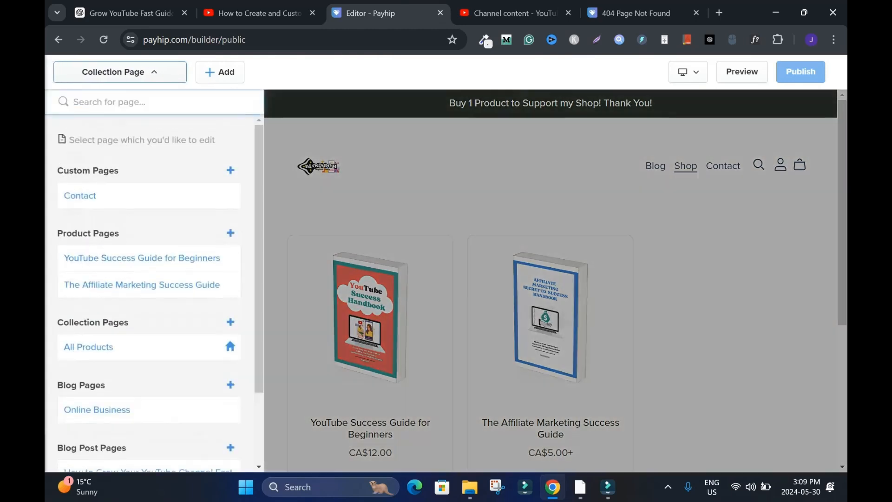
{"action": "scroll", "coordinate": [139, 317], "scroll_direction": "down", "scroll_amount": 2}
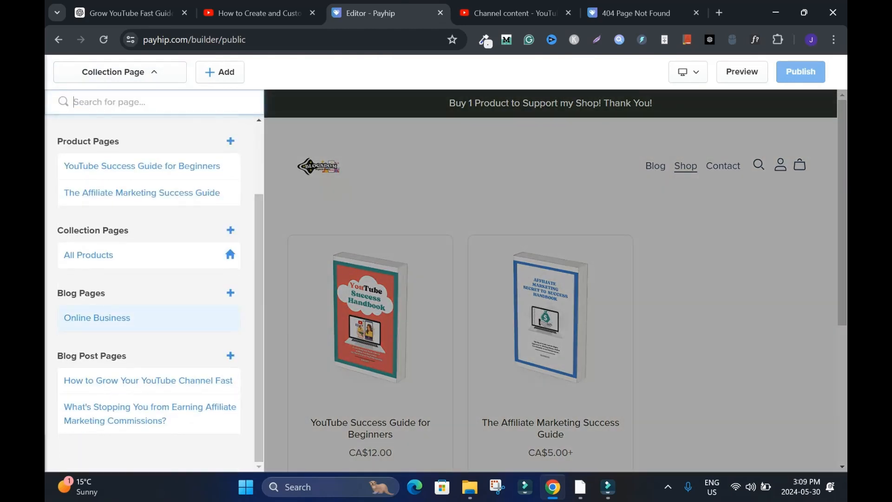
{"action": "left_click", "coordinate": [139, 73]}
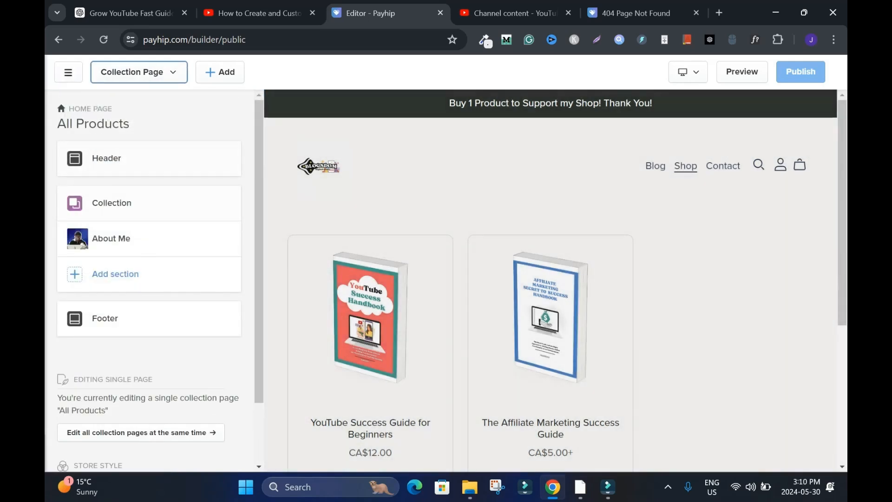
- Change the header's Blog navigation link to point to the Online Business blog
{"action": "left_click", "coordinate": [121, 159]}
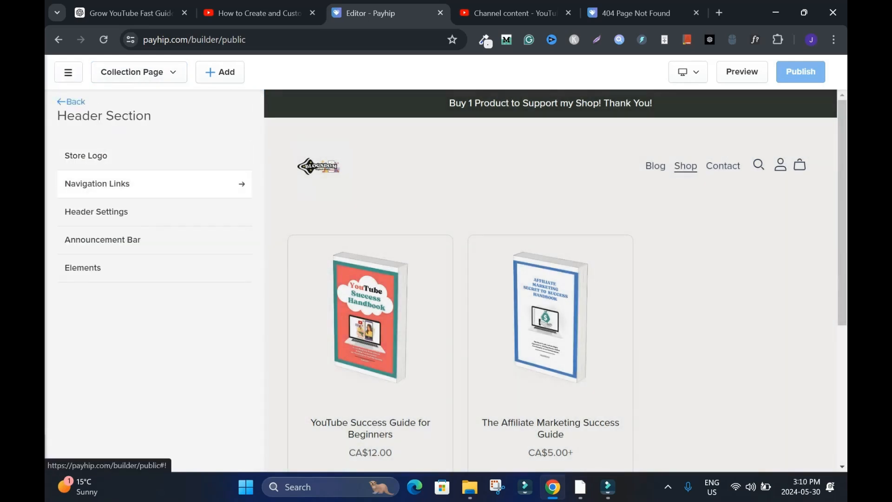
{"action": "left_click", "coordinate": [153, 184]}
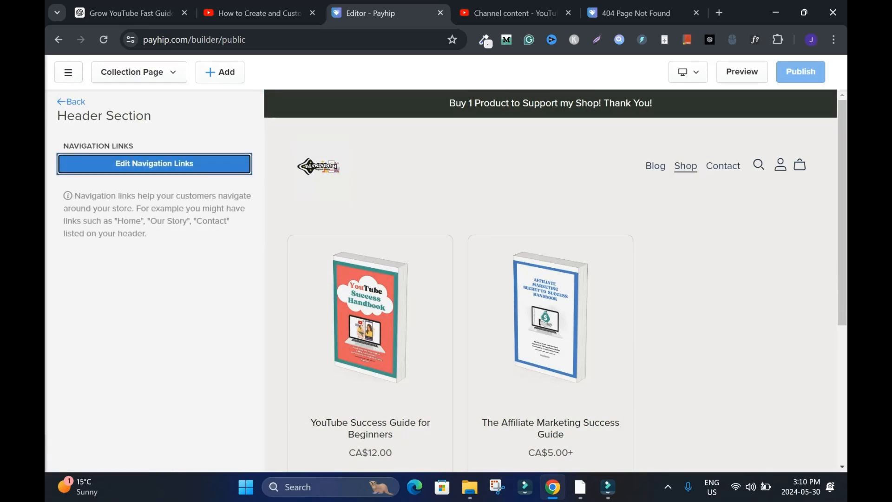
{"action": "left_click", "coordinate": [154, 164]}
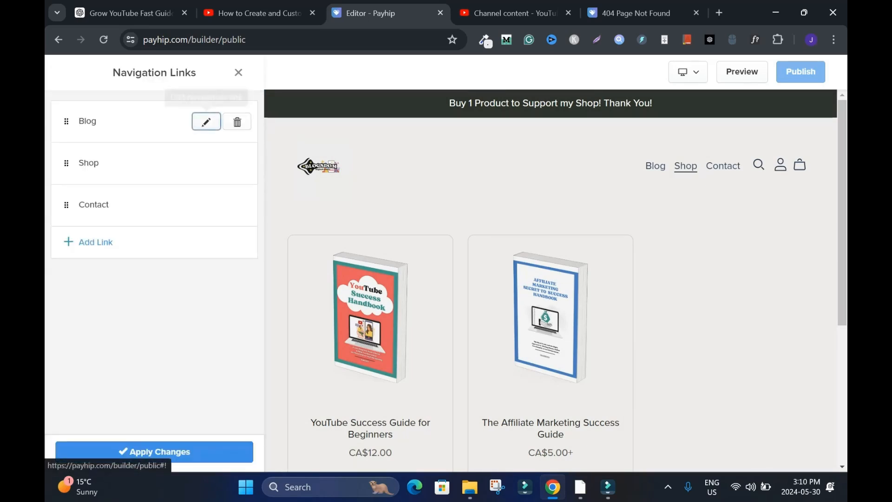
{"action": "left_click", "coordinate": [205, 121]}
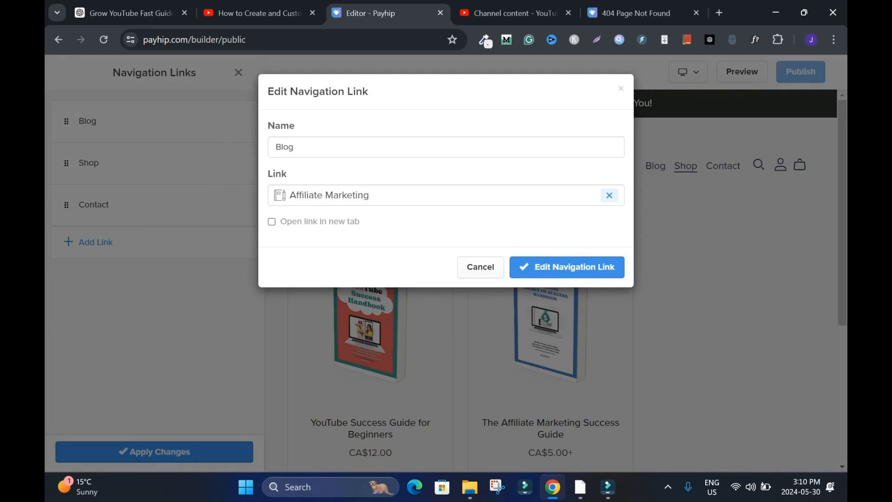
{"action": "left_click", "coordinate": [609, 195]}
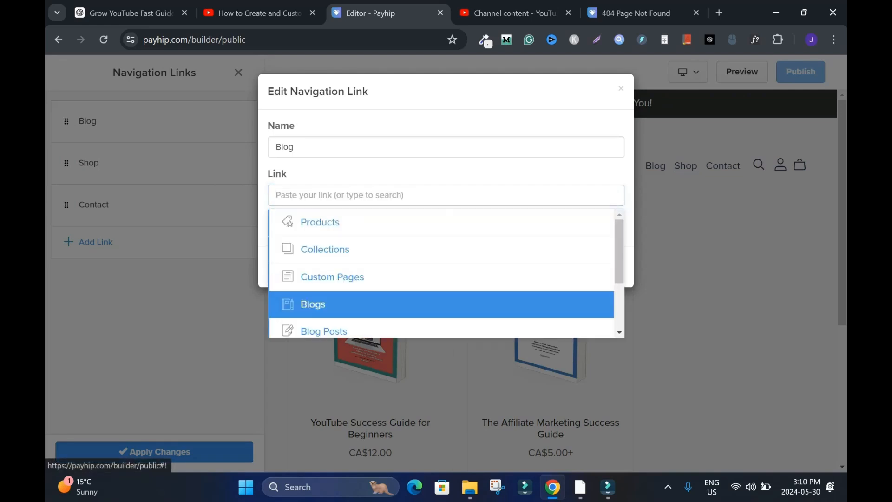
{"action": "left_click", "coordinate": [447, 303]}
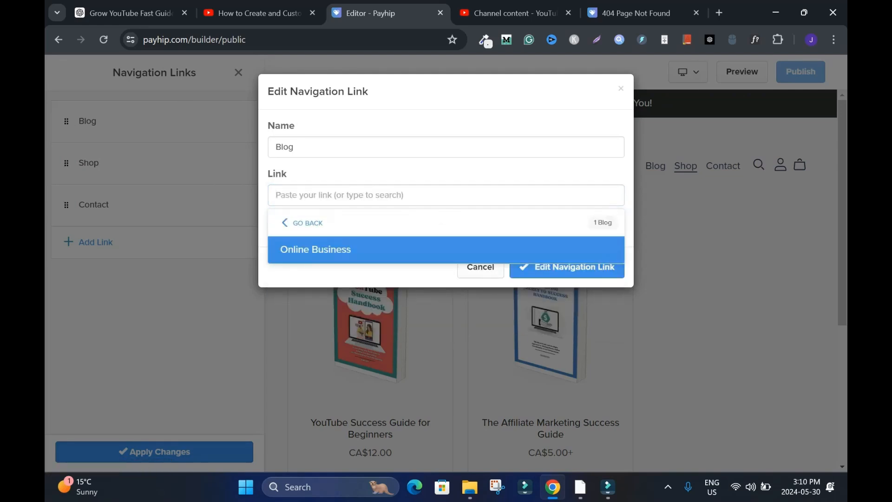
{"action": "left_click", "coordinate": [316, 250]}
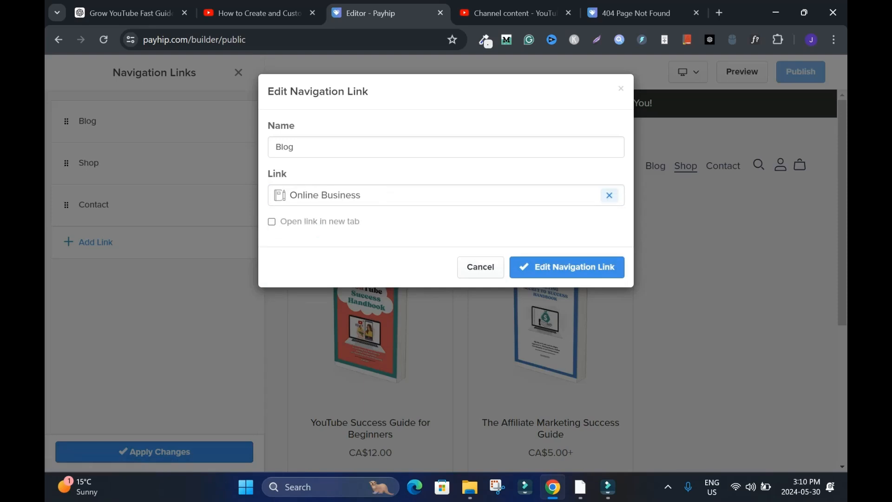
{"action": "left_click", "coordinate": [567, 267]}
- Apply the navigation link changes and publish the store
{"action": "left_click", "coordinate": [155, 452]}
{"action": "left_click", "coordinate": [200, 103]}
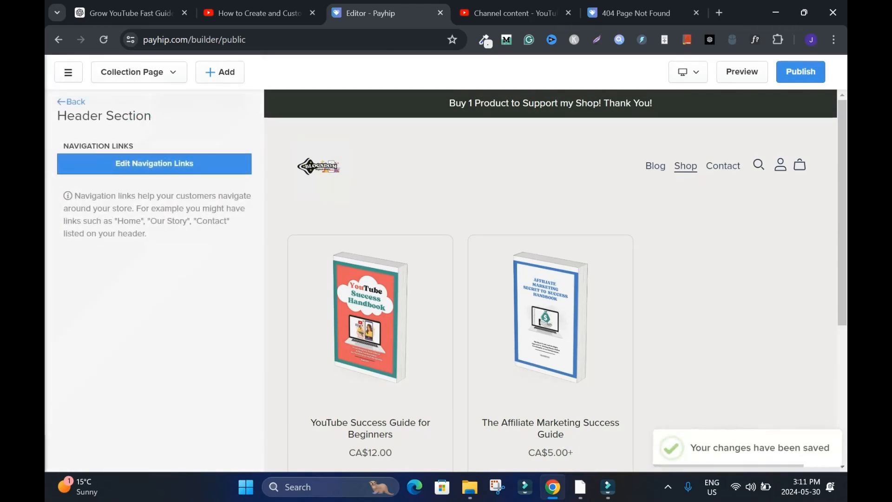
{"action": "left_click", "coordinate": [801, 72]}
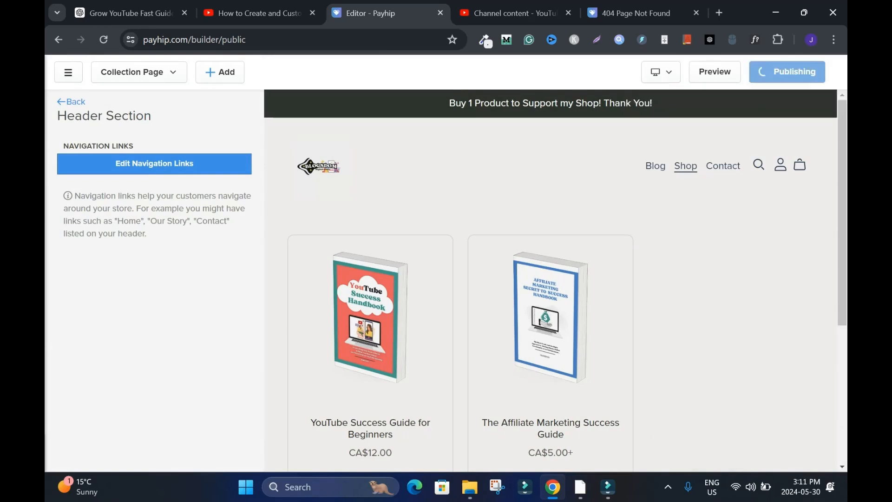
- Visit the published store, closing the leftover 404 page, and check the posts listed on its Blog page
{"action": "left_click", "coordinate": [381, 263]}
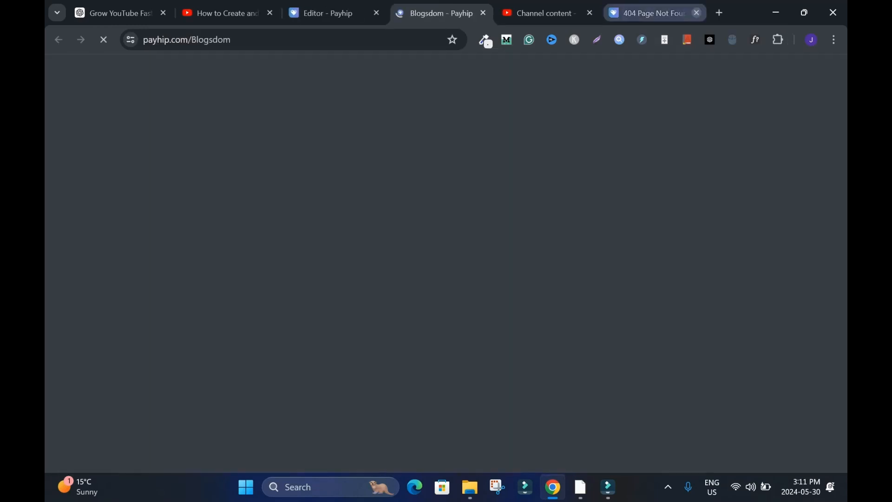
{"action": "left_click", "coordinate": [696, 13]}
{"action": "scroll", "coordinate": [446, 268], "scroll_direction": "down", "scroll_amount": 5}
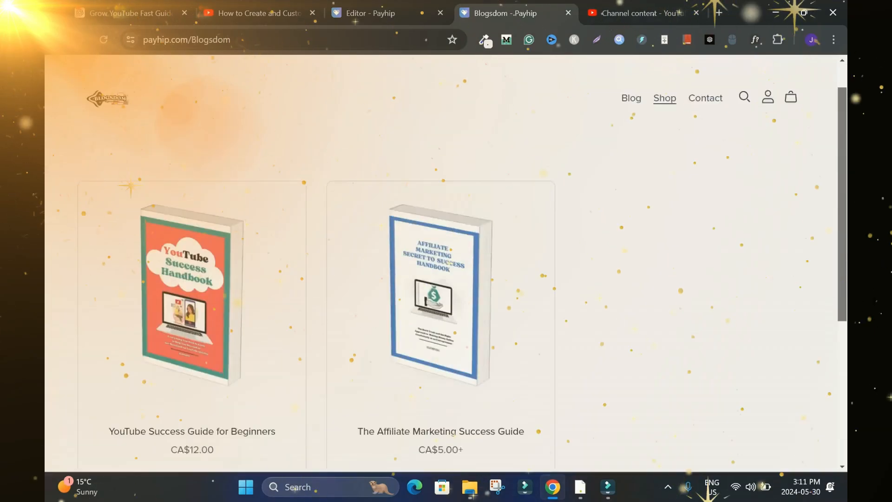
{"action": "scroll", "coordinate": [446, 268], "scroll_direction": "up", "scroll_amount": 1}
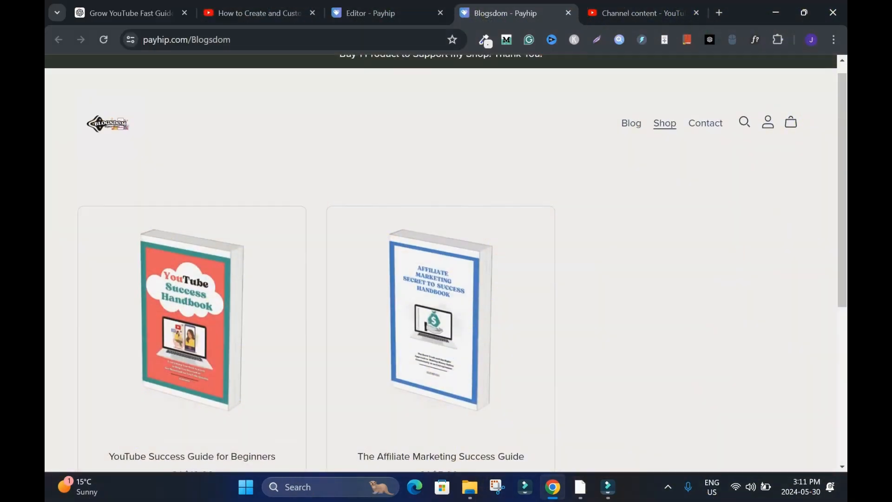
{"action": "left_click", "coordinate": [631, 124]}
{"action": "scroll", "coordinate": [446, 268], "scroll_direction": "down", "scroll_amount": 5}
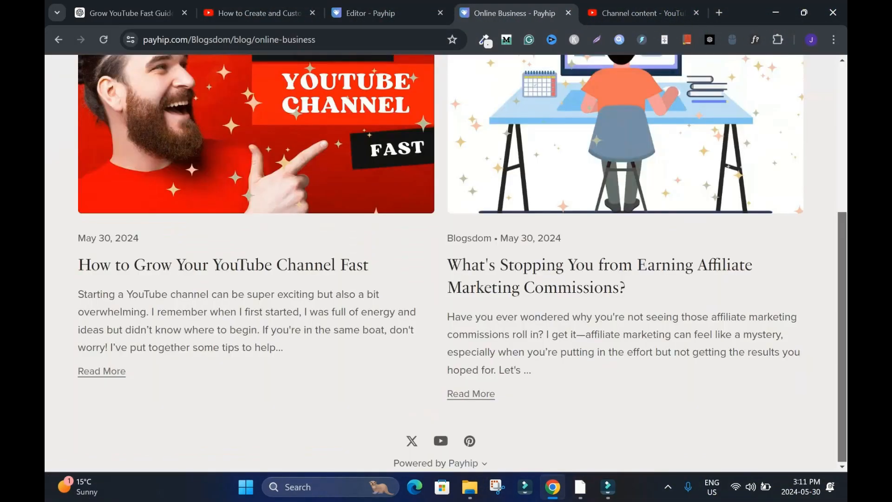
{"action": "scroll", "coordinate": [446, 268], "scroll_direction": "up", "scroll_amount": 5}
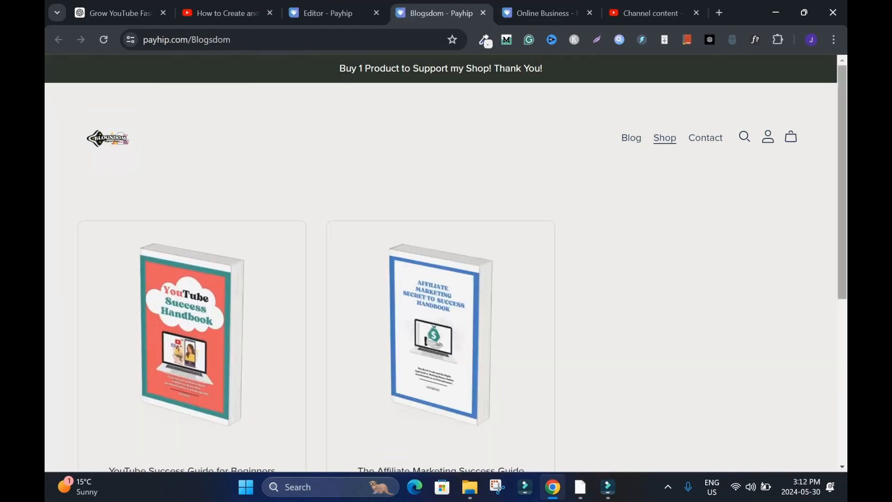
{"action": "scroll", "coordinate": [446, 260], "scroll_direction": "down", "scroll_amount": 3}
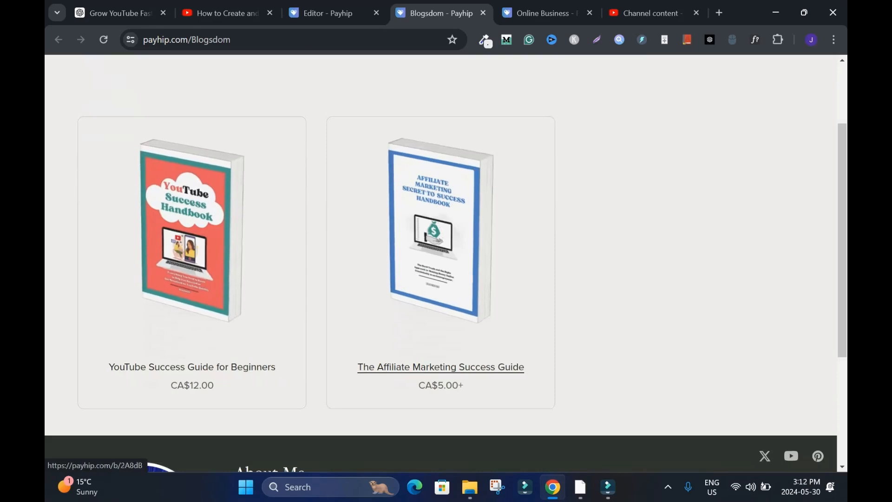
{"action": "scroll", "coordinate": [447, 260], "scroll_direction": "up", "scroll_amount": 2}
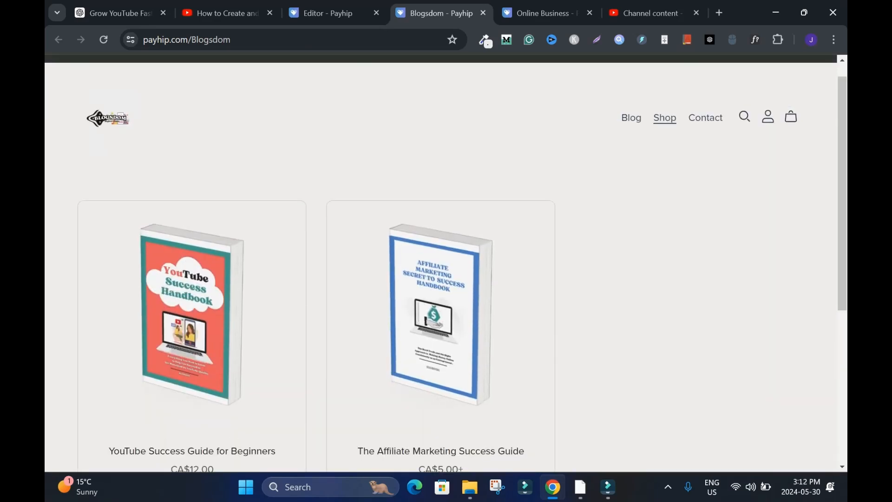
{"action": "scroll", "coordinate": [447, 261], "scroll_direction": "down", "scroll_amount": 2}
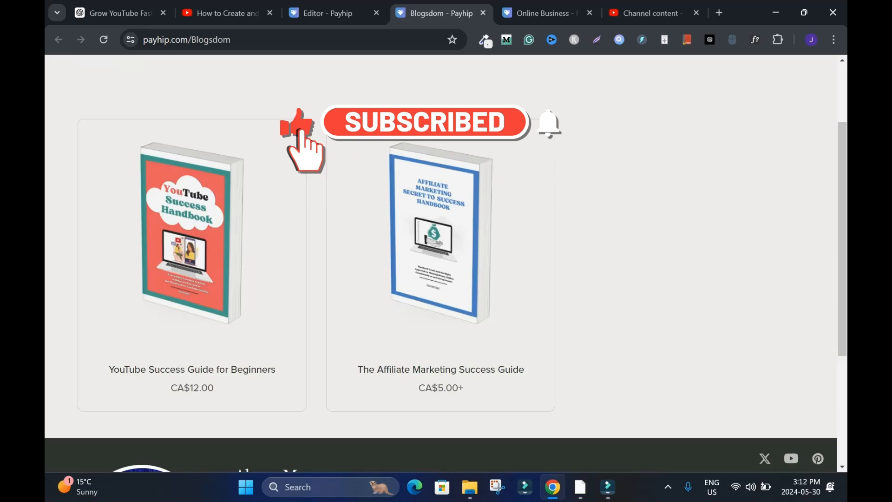
{"action": "scroll", "coordinate": [446, 260], "scroll_direction": "up", "scroll_amount": 3}
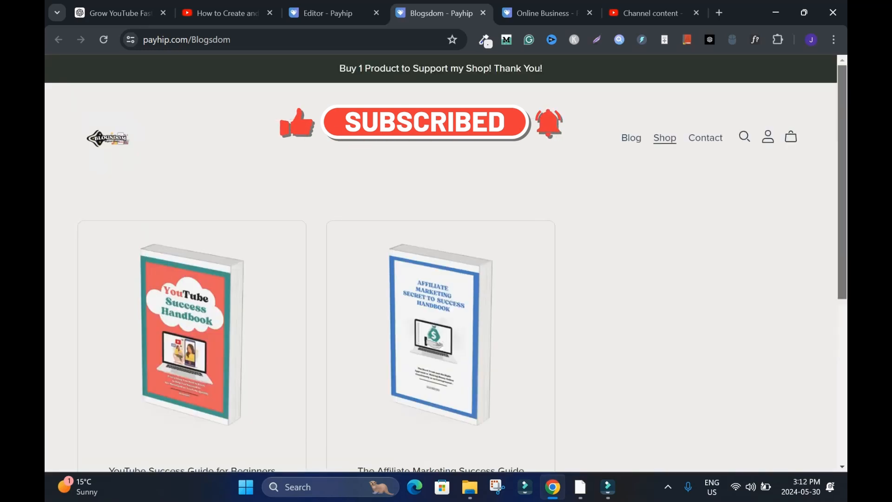